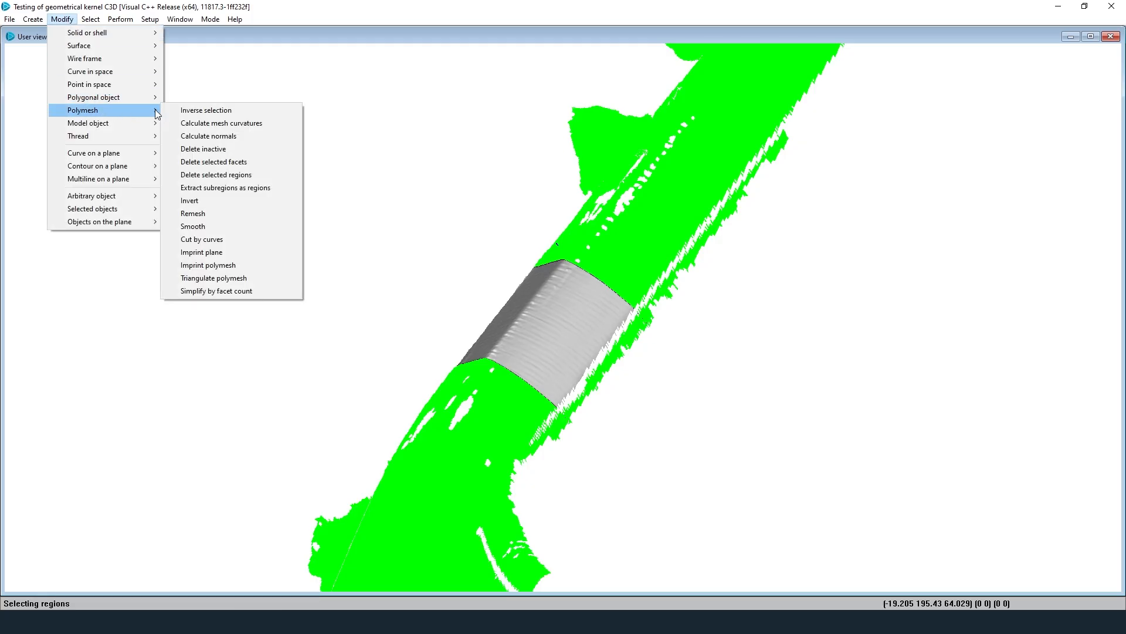
Step: Imprint the two circles onto the curved scan mesh with a sag of 1
{"action": "left_click", "coordinate": [247, 166]}
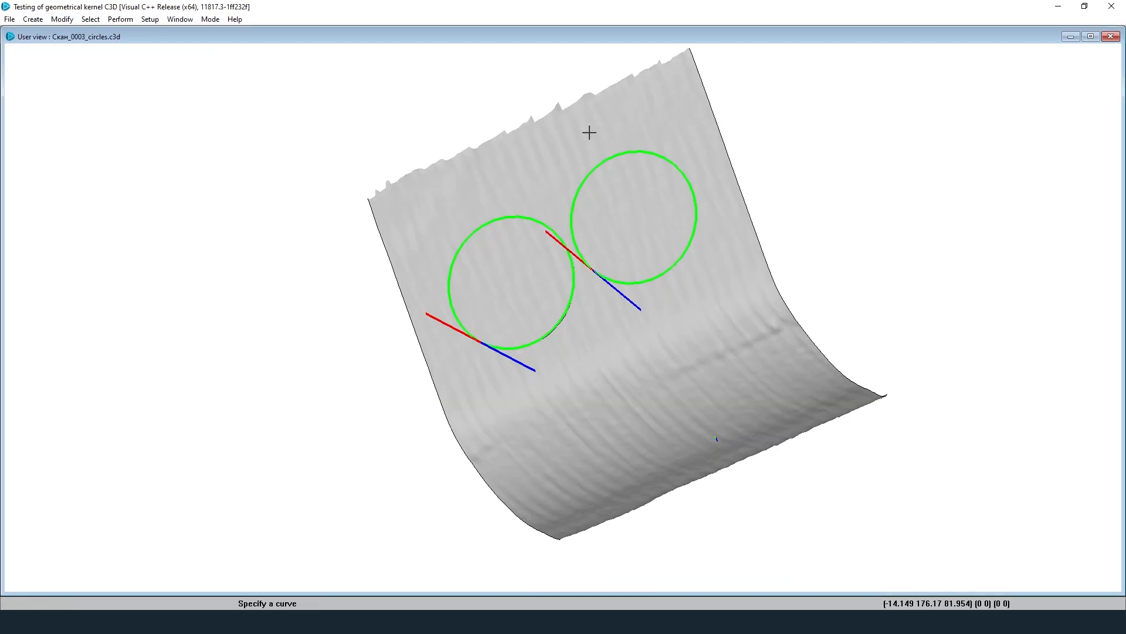
{"action": "left_click", "coordinate": [586, 130]}
{"action": "left_click", "coordinate": [154, 72]}
{"action": "type", "text": "1"}
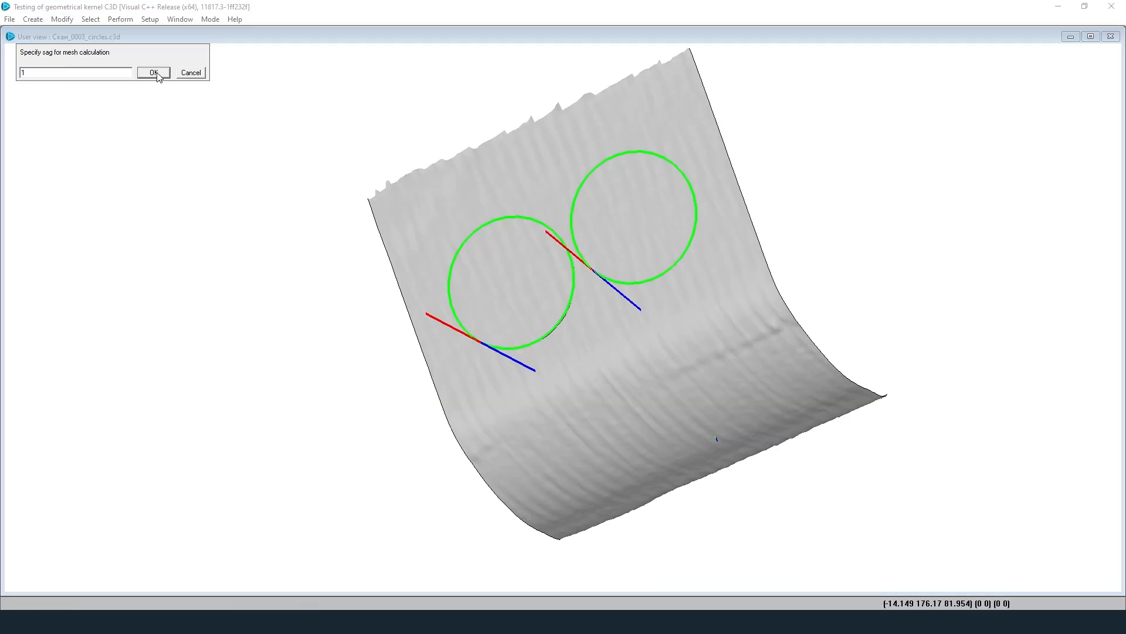
{"action": "left_click", "coordinate": [153, 72]}
Step: Tile the two views side by side and highlight the imprinted circle outlines
{"action": "left_click", "coordinate": [179, 19]}
{"action": "mouse_move", "coordinate": [194, 42]}
{"action": "left_click", "coordinate": [343, 44]}
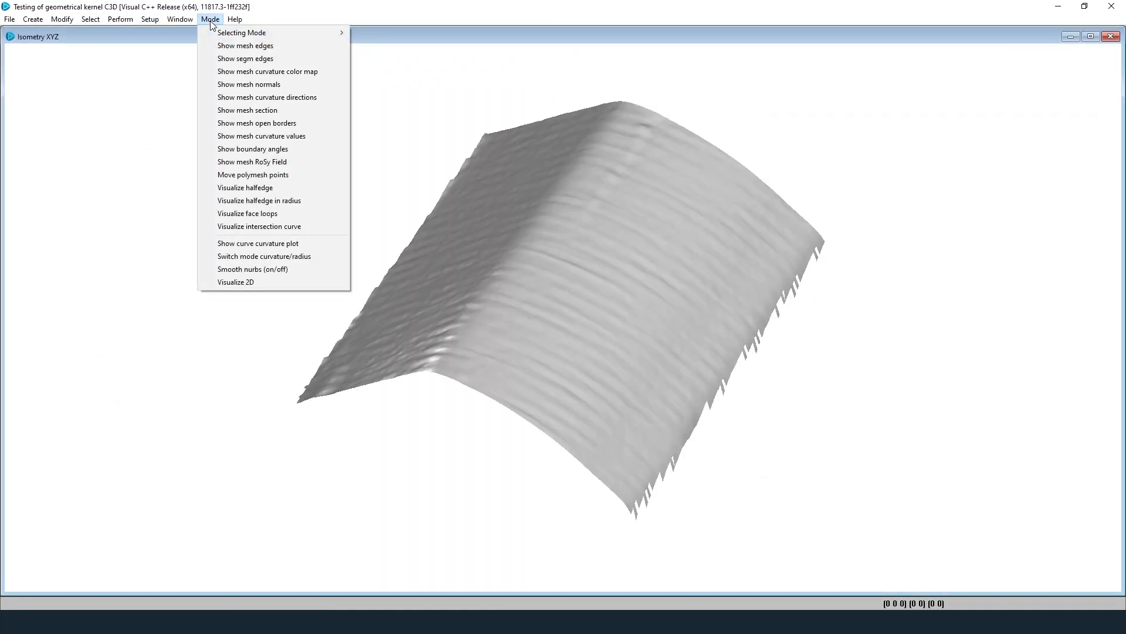
{"action": "left_click", "coordinate": [304, 44]}
Step: Remesh the arch surface with the default parameters and dismiss the results
{"action": "left_click", "coordinate": [69, 24]}
{"action": "mouse_move", "coordinate": [110, 110]}
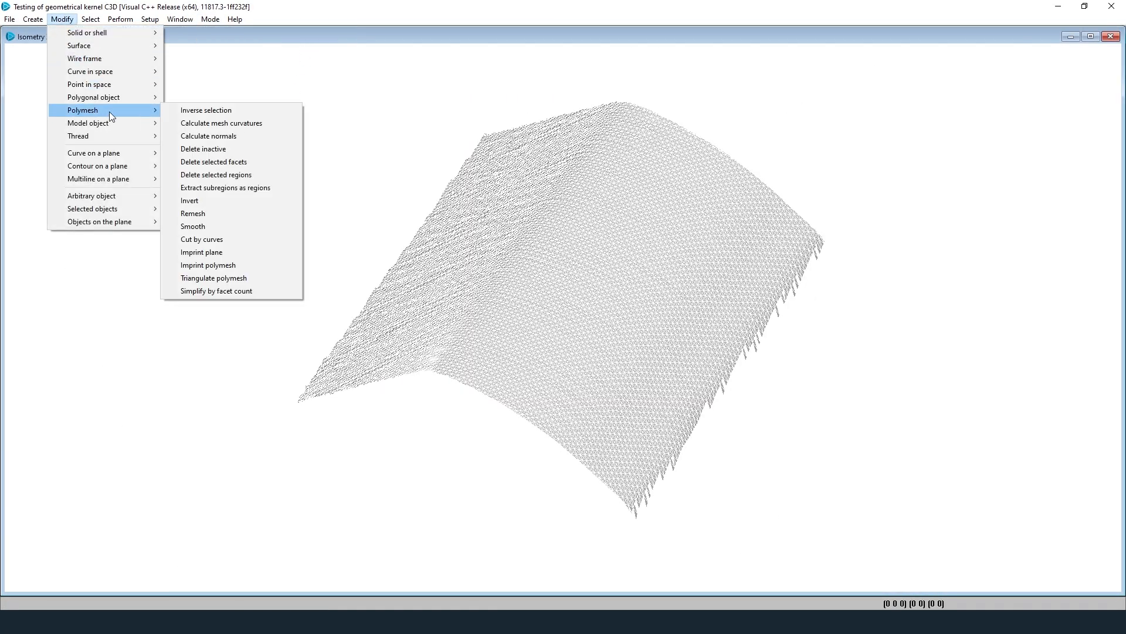
{"action": "left_click", "coordinate": [228, 213]}
{"action": "left_click", "coordinate": [553, 323]}
{"action": "left_click", "coordinate": [154, 72]}
{"action": "left_click", "coordinate": [610, 352]}
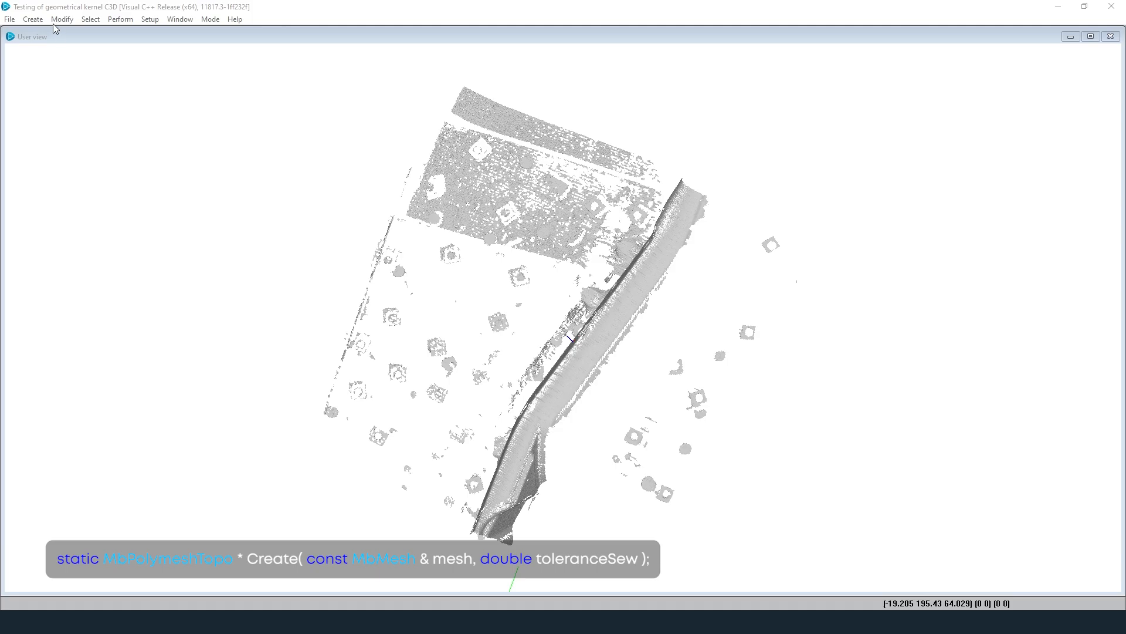
Step: Convert the scanned site mesh into a polymesh object using Create by MbMesh
{"action": "left_click", "coordinate": [36, 20]}
{"action": "mouse_move", "coordinate": [94, 123]}
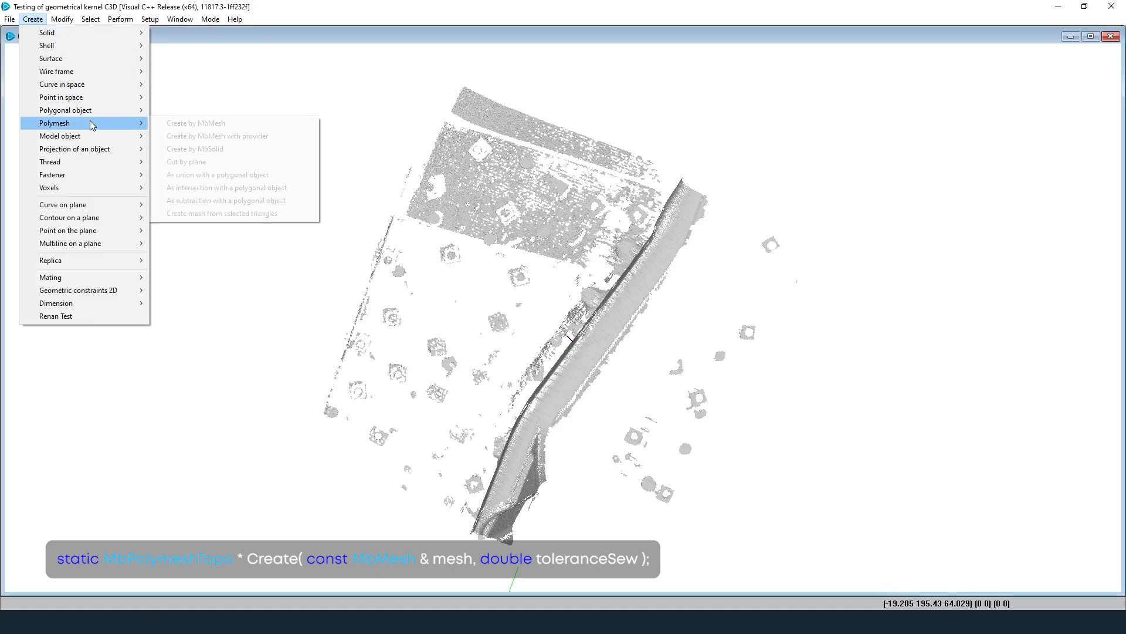
{"action": "left_click", "coordinate": [247, 123]}
{"action": "left_click", "coordinate": [612, 324]}
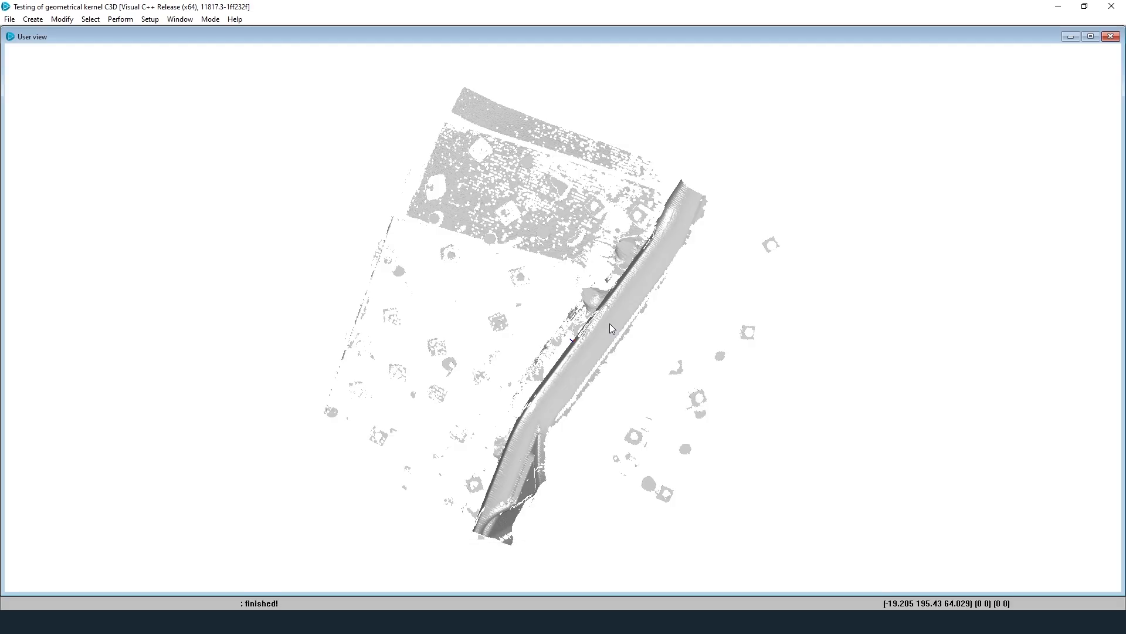
{"action": "left_click", "coordinate": [210, 19]}
Step: Select the panel, strip and a fragment as subregions, then invert the selection
{"action": "mouse_move", "coordinate": [299, 34]}
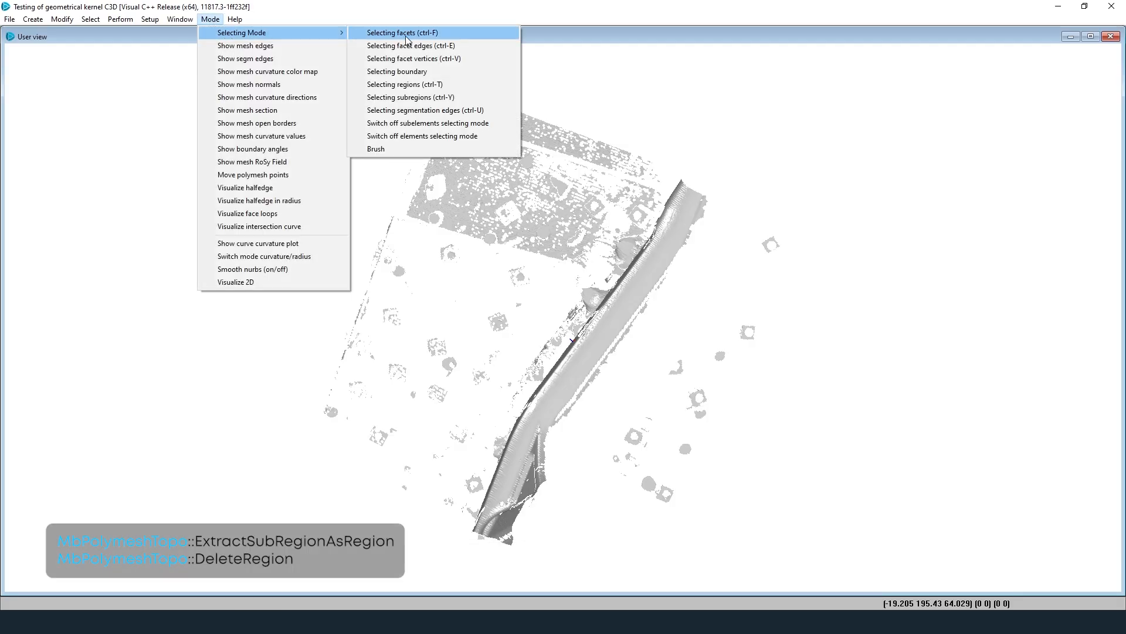
{"action": "left_click", "coordinate": [464, 98]}
{"action": "left_click", "coordinate": [615, 291]}
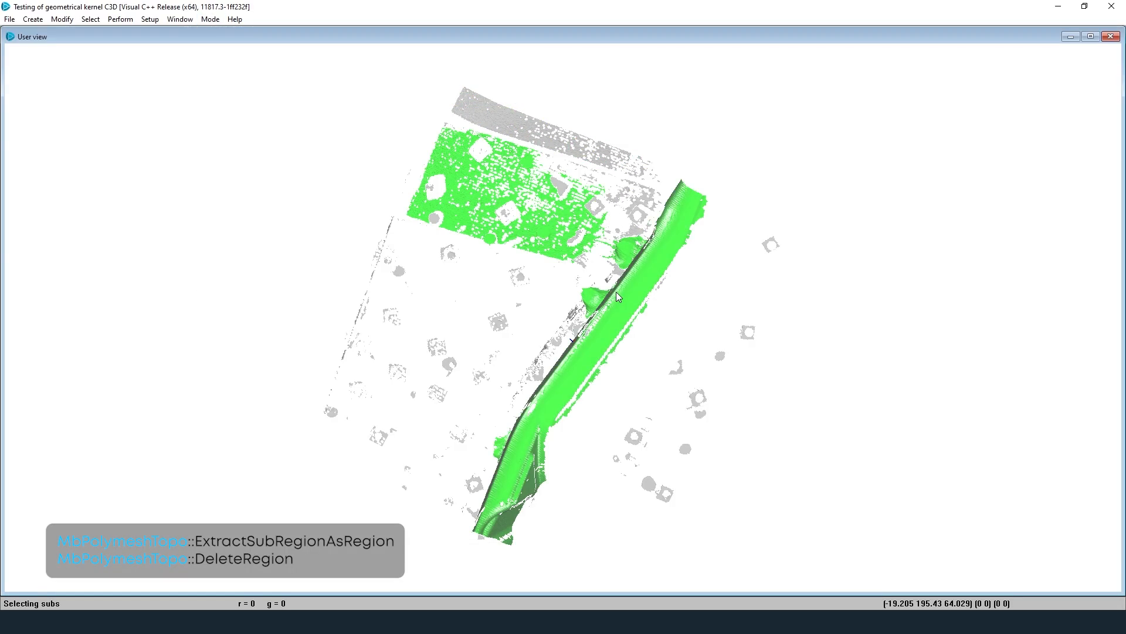
{"action": "left_click", "coordinate": [398, 271]}
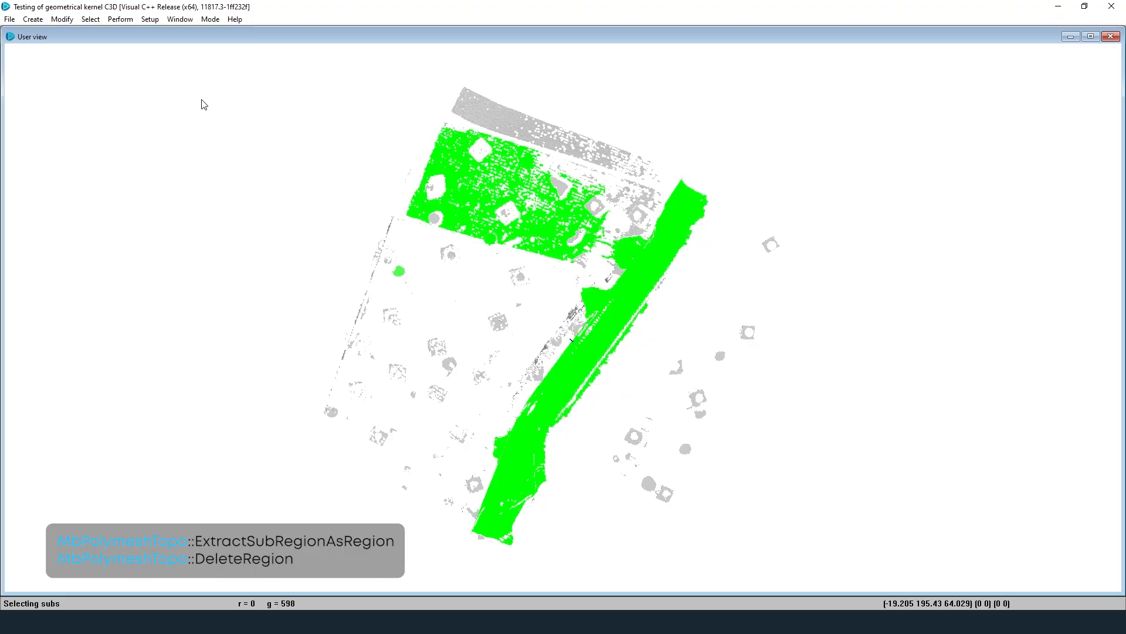
{"action": "left_click", "coordinate": [61, 19]}
{"action": "mouse_move", "coordinate": [130, 119]}
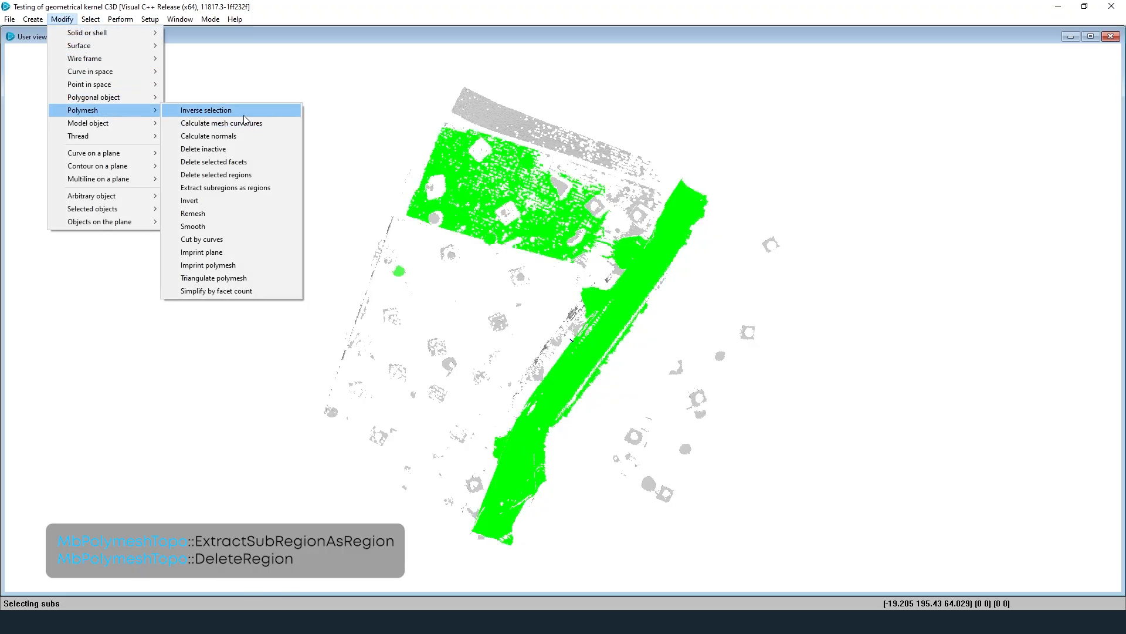
{"action": "left_click", "coordinate": [235, 110]}
Step: Extract the selected subregions of the scan mesh as separate regions
{"action": "left_click", "coordinate": [61, 19]}
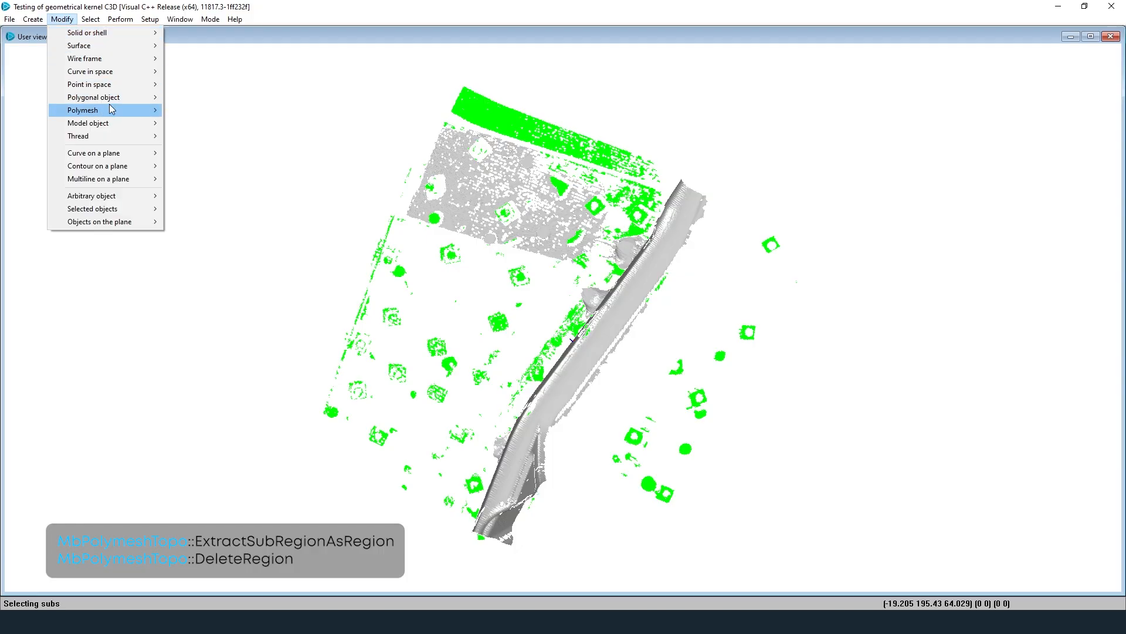
{"action": "mouse_move", "coordinate": [138, 110]}
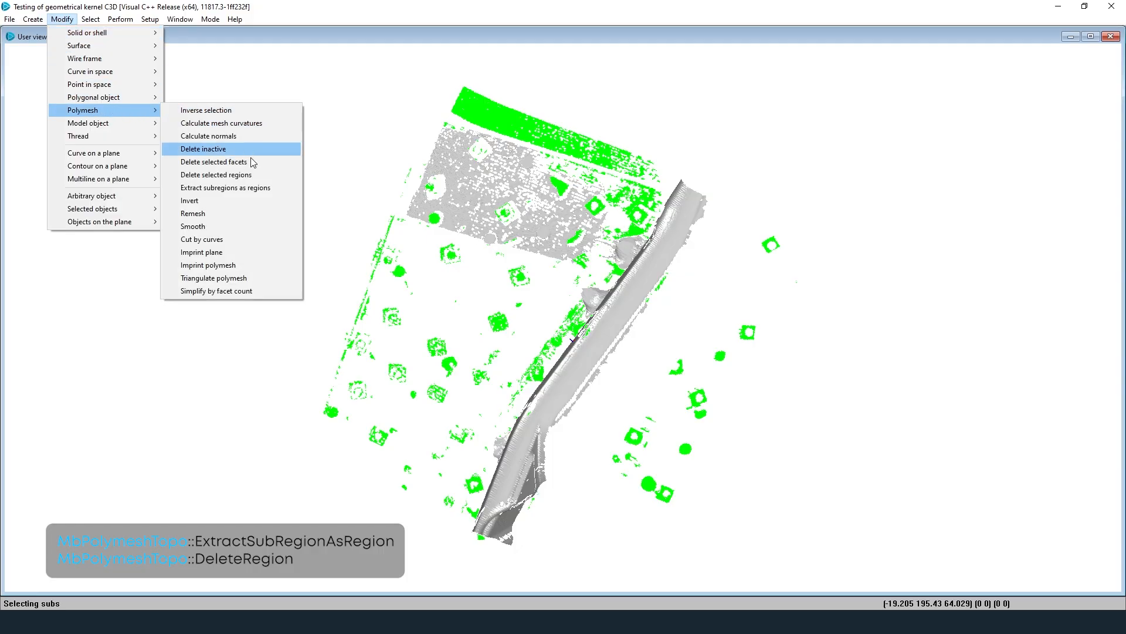
{"action": "left_click", "coordinate": [277, 186]}
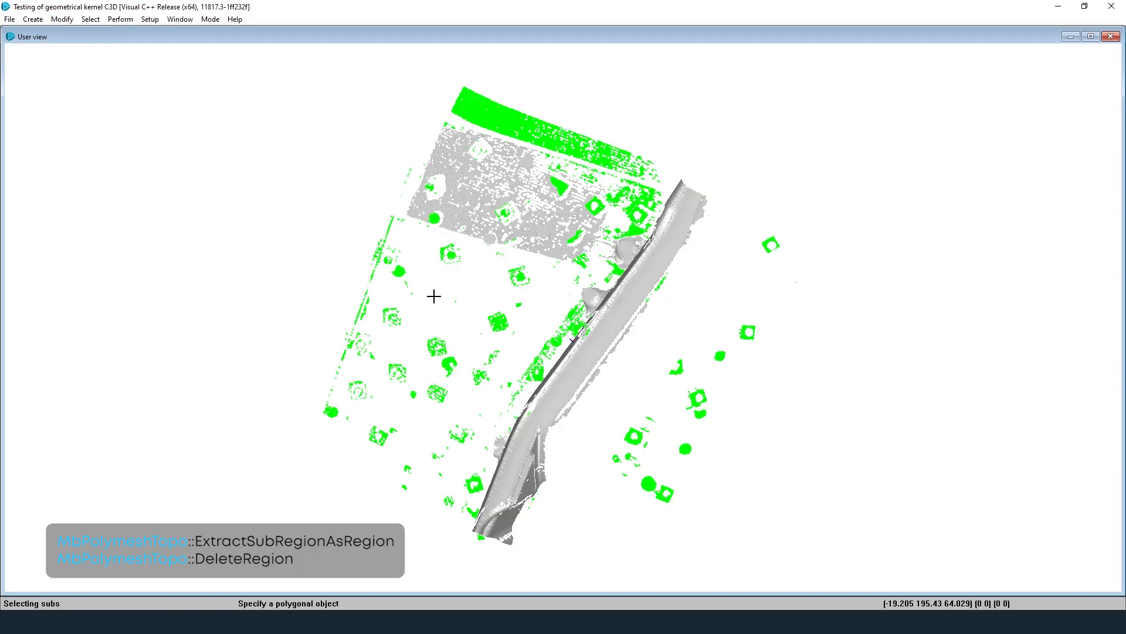
{"action": "left_click", "coordinate": [494, 324]}
{"action": "left_click", "coordinate": [211, 19]}
{"action": "mouse_move", "coordinate": [305, 33]}
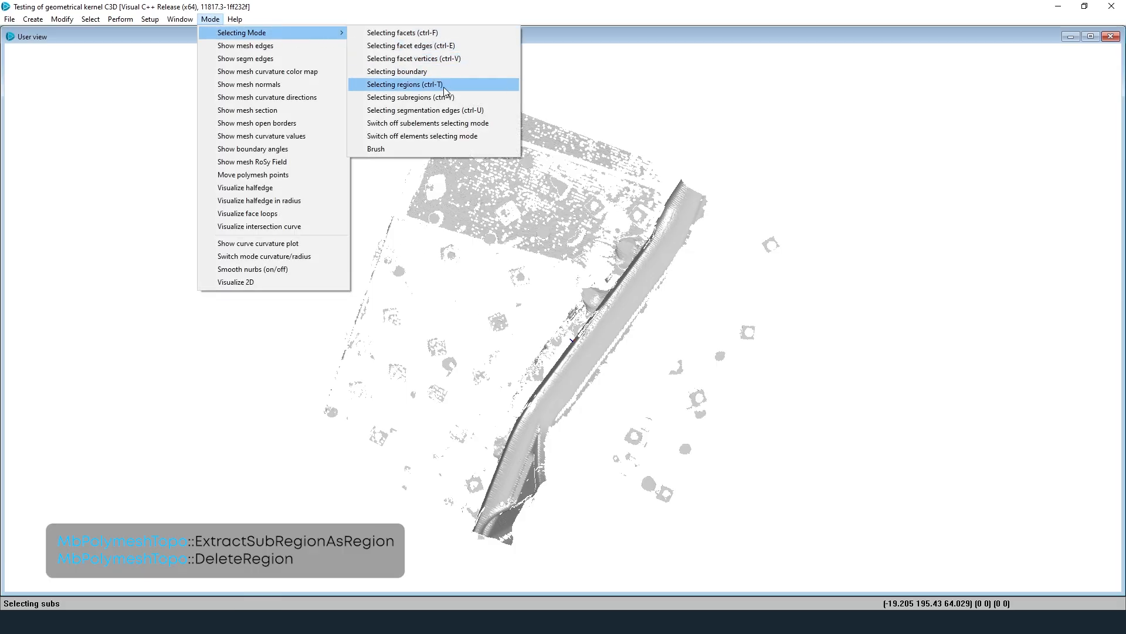
Step: Select the panel and strip as regions and invert the selection
{"action": "left_click", "coordinate": [411, 84]}
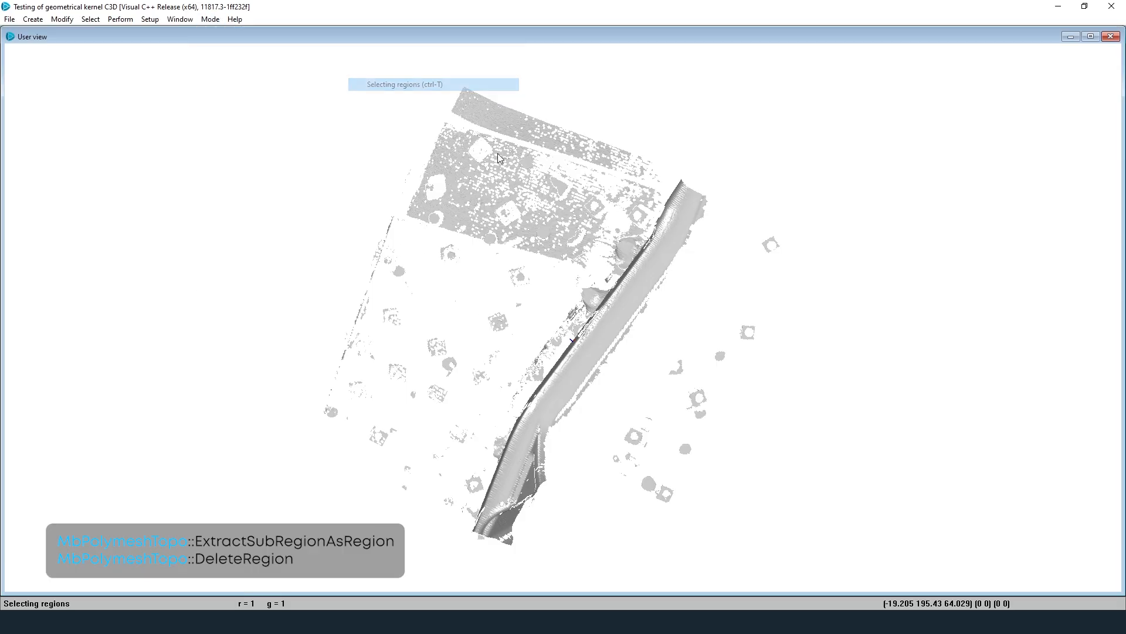
{"action": "left_click", "coordinate": [612, 304]}
{"action": "left_click", "coordinate": [61, 19]}
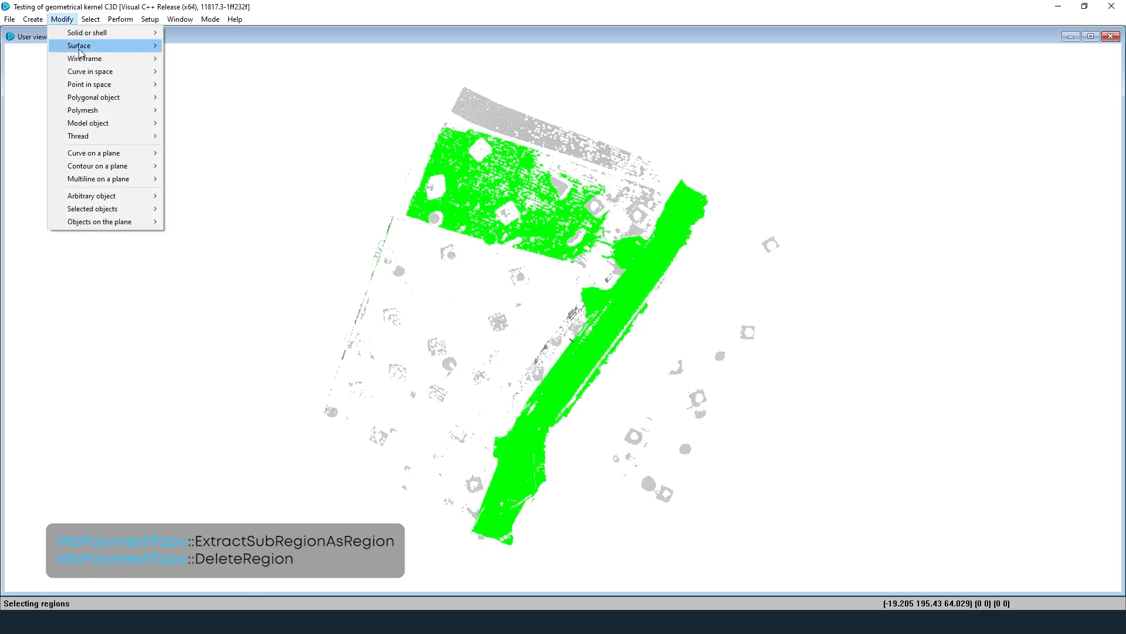
{"action": "mouse_move", "coordinate": [150, 110]}
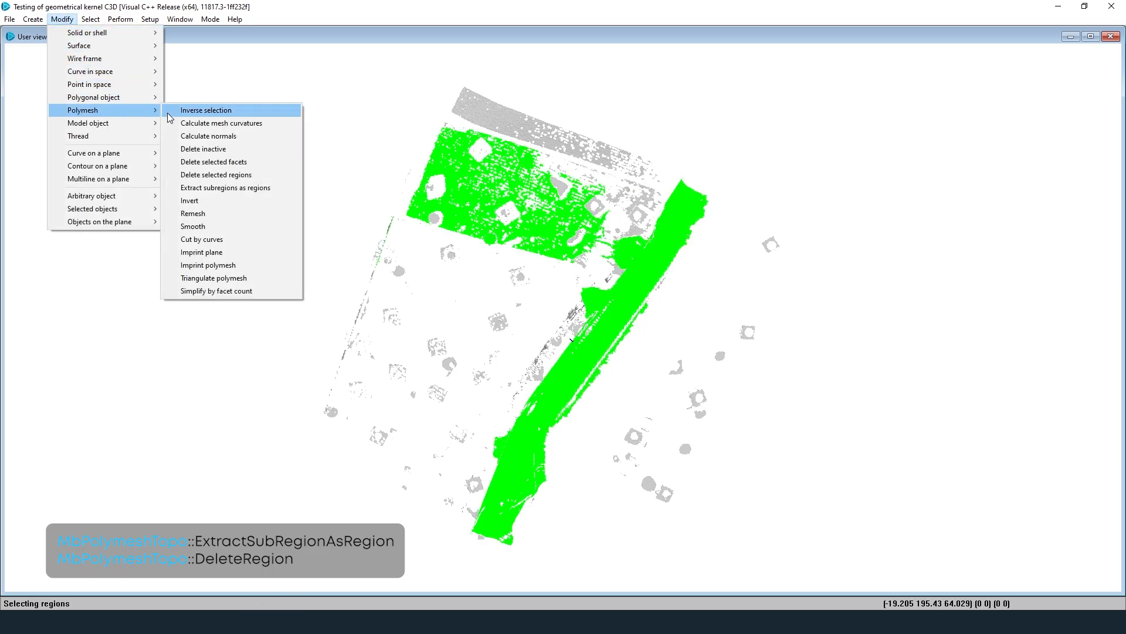
{"action": "left_click", "coordinate": [268, 114]}
Step: Delete the selected scattered fragment regions from the mesh
{"action": "left_click", "coordinate": [69, 23]}
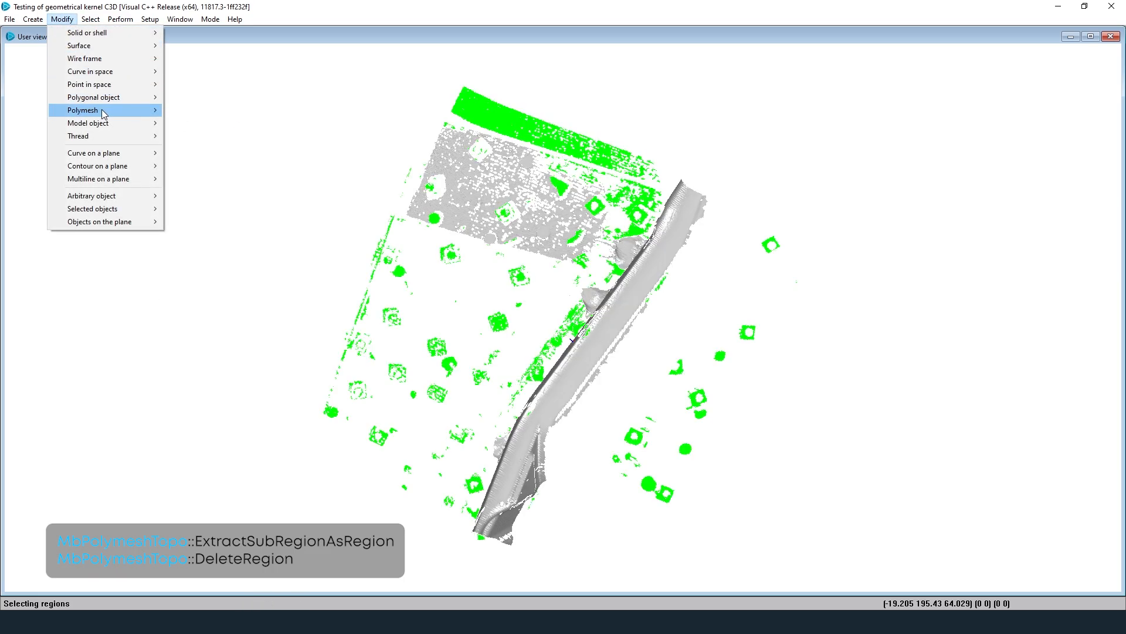
{"action": "mouse_move", "coordinate": [105, 113]}
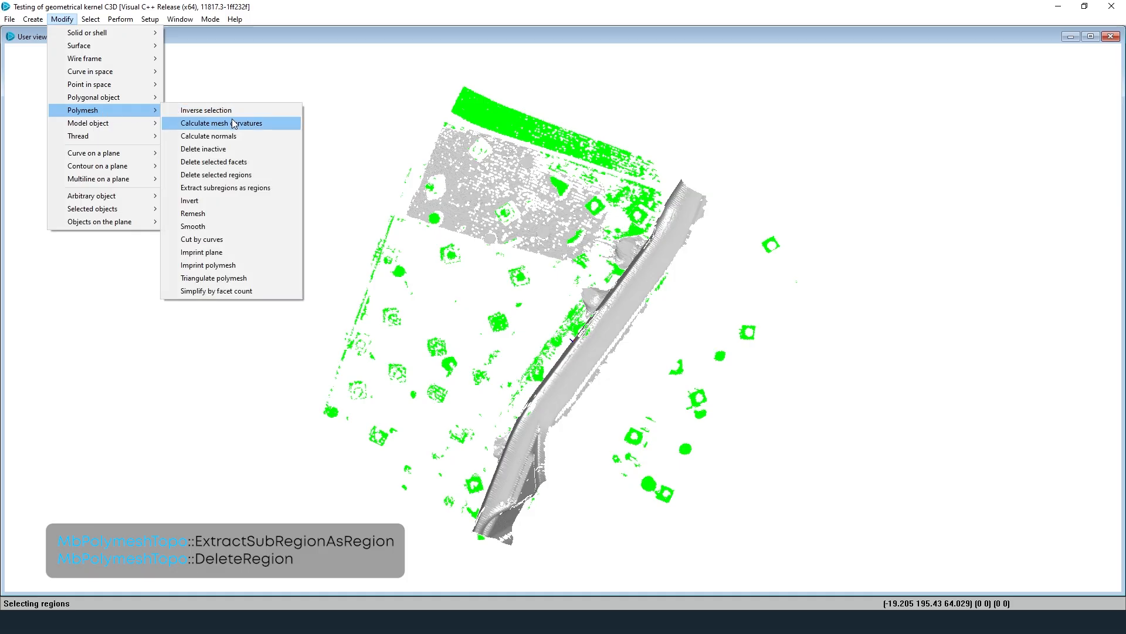
{"action": "left_click", "coordinate": [262, 175]}
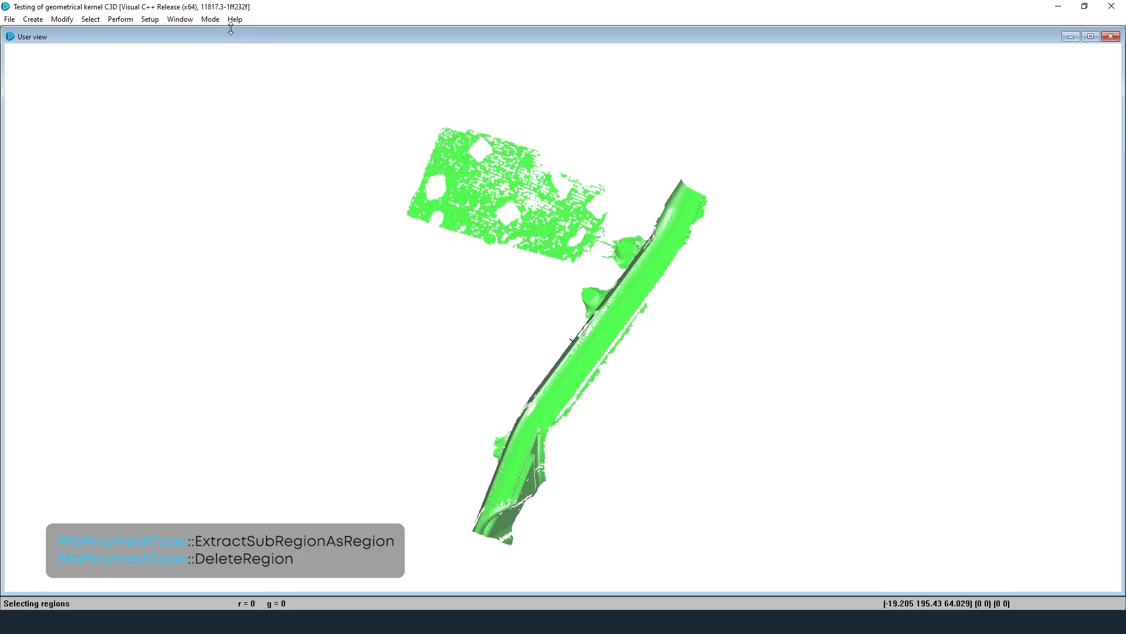
{"action": "left_click", "coordinate": [210, 19]}
{"action": "mouse_move", "coordinate": [269, 33]}
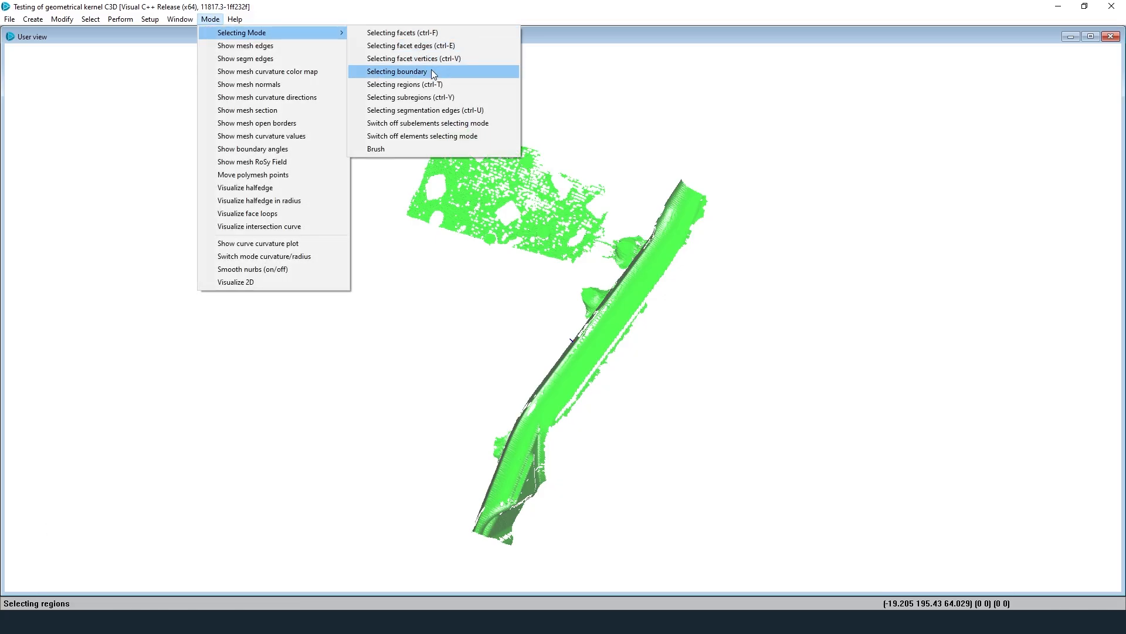
Step: In facet selection mode, box-select the facets bridging the panel and the strip
{"action": "left_click", "coordinate": [449, 33]}
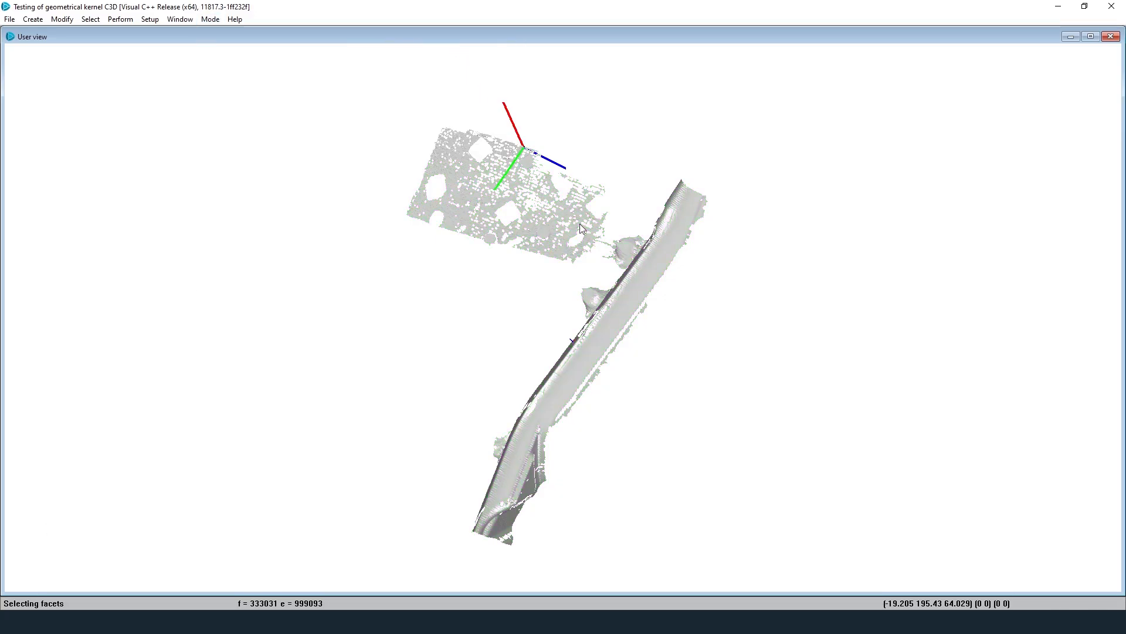
{"action": "scroll", "coordinate": [592, 268], "scroll_direction": "up", "scroll_amount": 10}
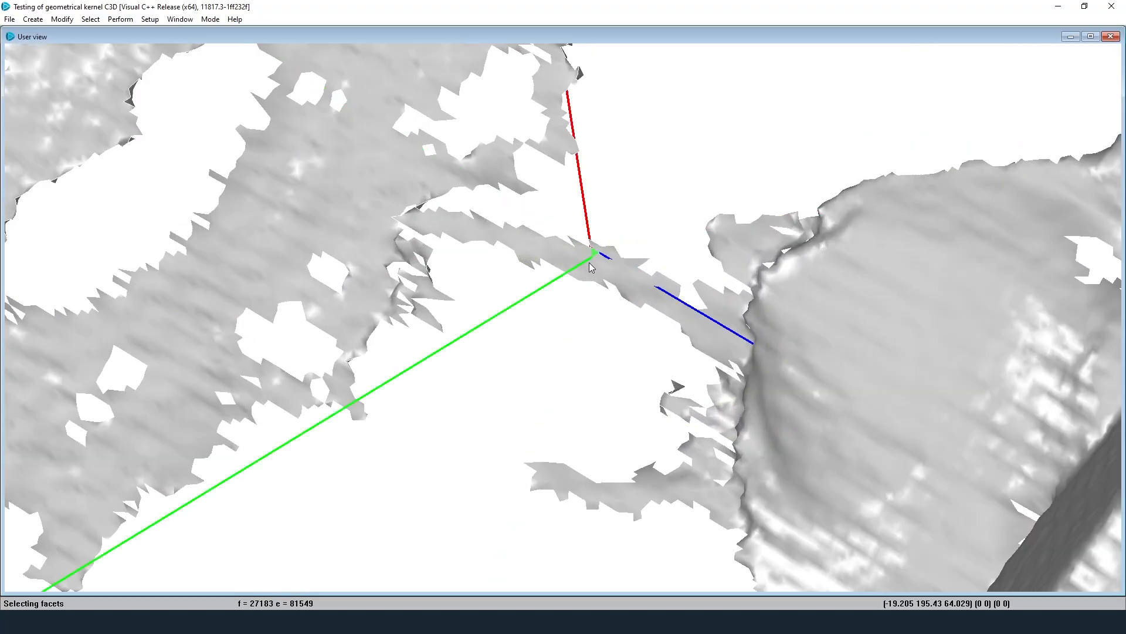
{"action": "scroll", "coordinate": [590, 263], "scroll_direction": "up", "scroll_amount": 1}
{"action": "left_click_drag", "start_coordinate": [549, 207], "coordinate": [645, 327]}
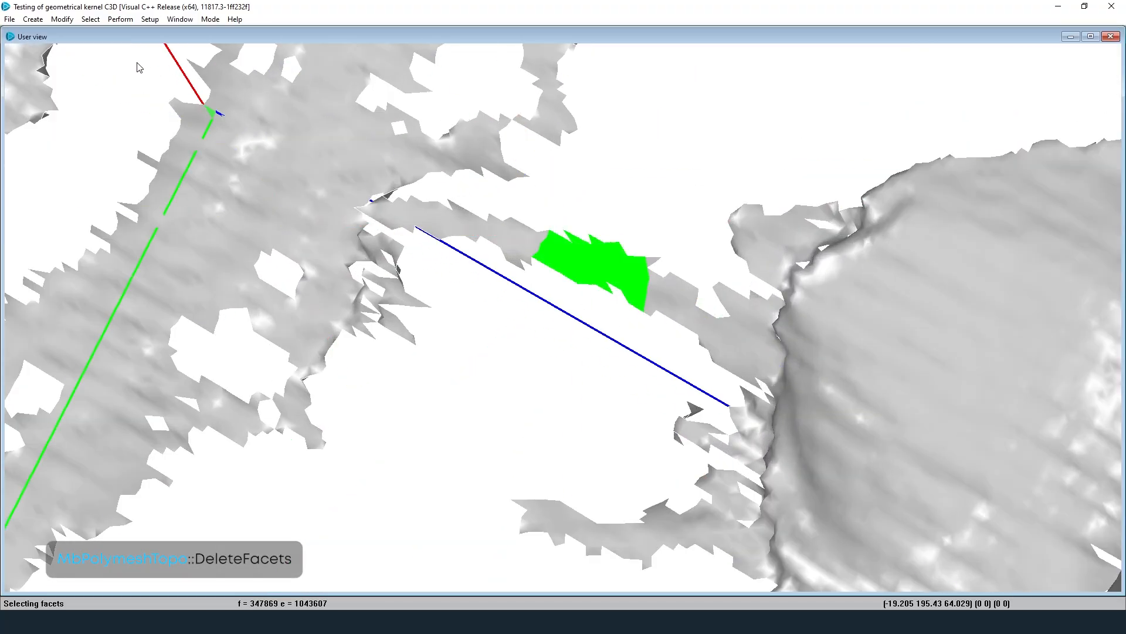
Step: Delete the selected green facets and zoom to check the whole mesh
{"action": "left_click", "coordinate": [62, 19]}
{"action": "mouse_move", "coordinate": [117, 110]}
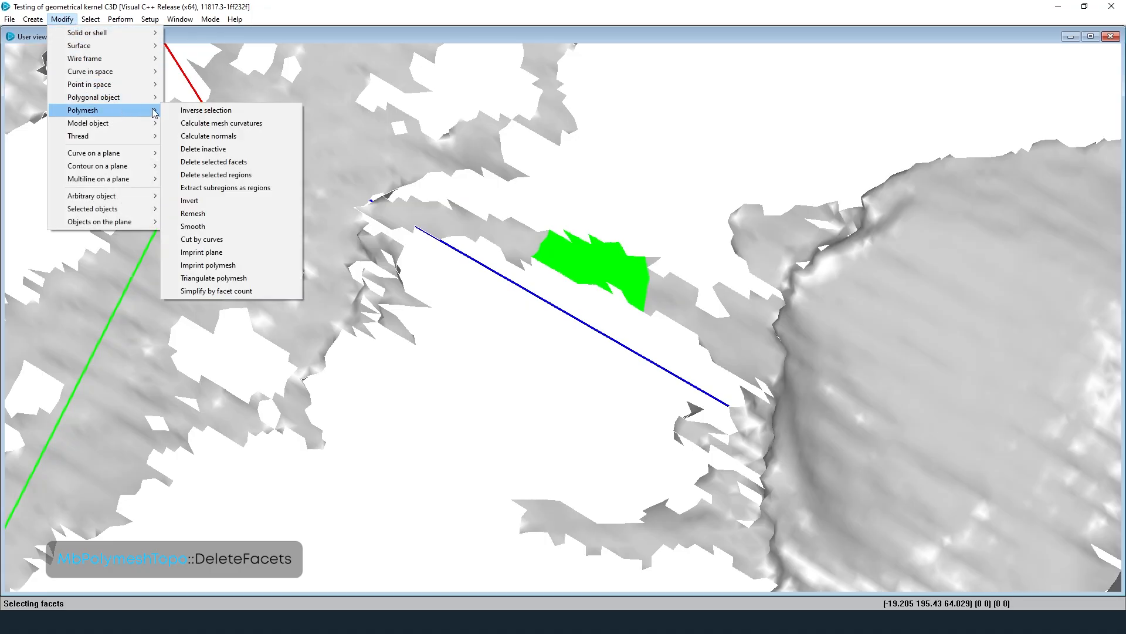
{"action": "left_click", "coordinate": [268, 169]}
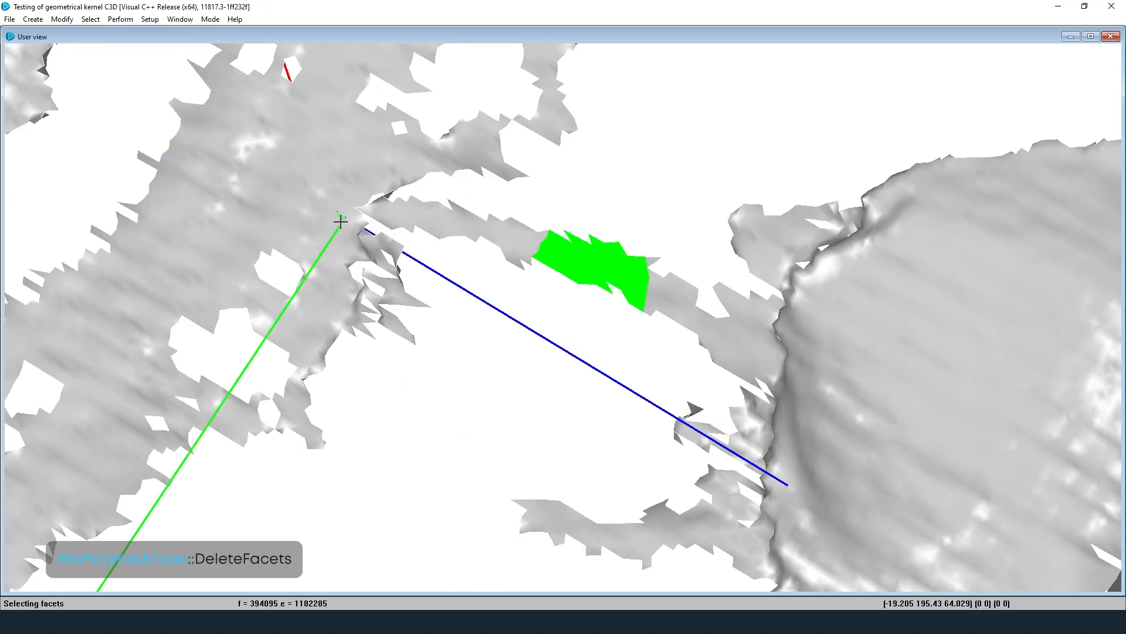
{"action": "scroll", "coordinate": [579, 144], "scroll_direction": "down", "scroll_amount": 10}
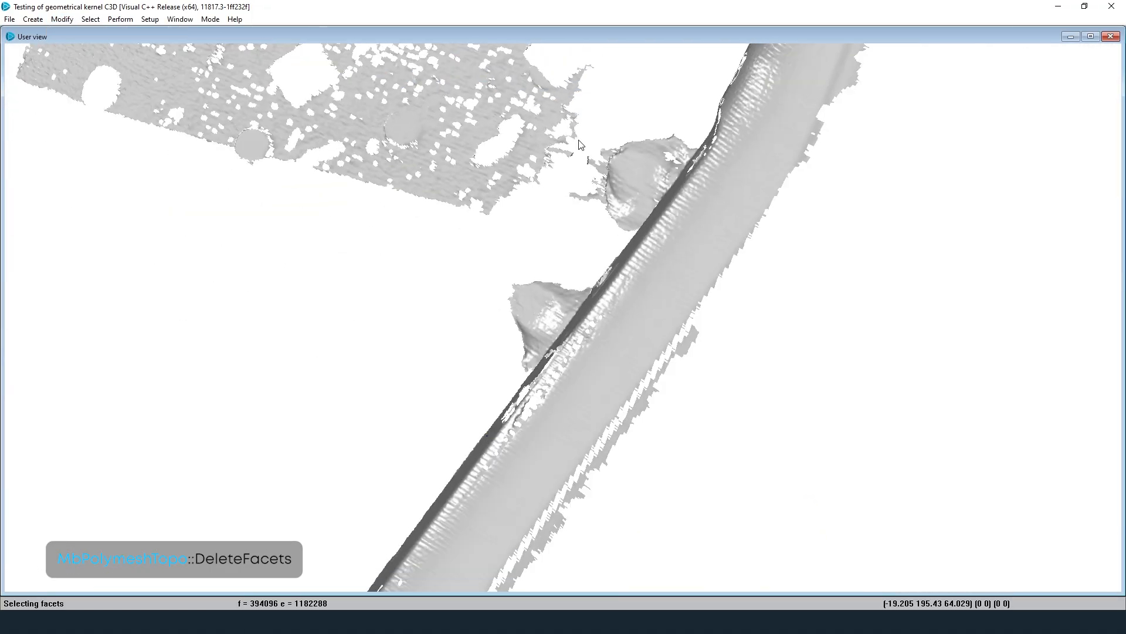
{"action": "scroll", "coordinate": [524, 47], "scroll_direction": "up", "scroll_amount": 1}
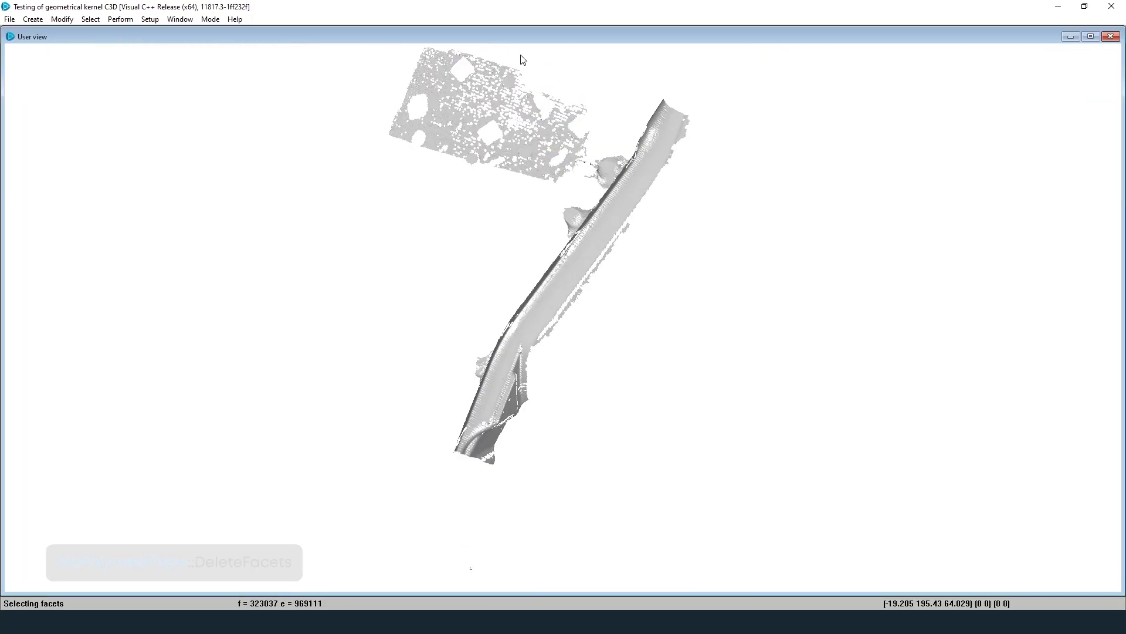
{"action": "scroll", "coordinate": [475, 286], "scroll_direction": "down", "scroll_amount": 1}
{"action": "scroll", "coordinate": [541, 83], "scroll_direction": "up", "scroll_amount": 1}
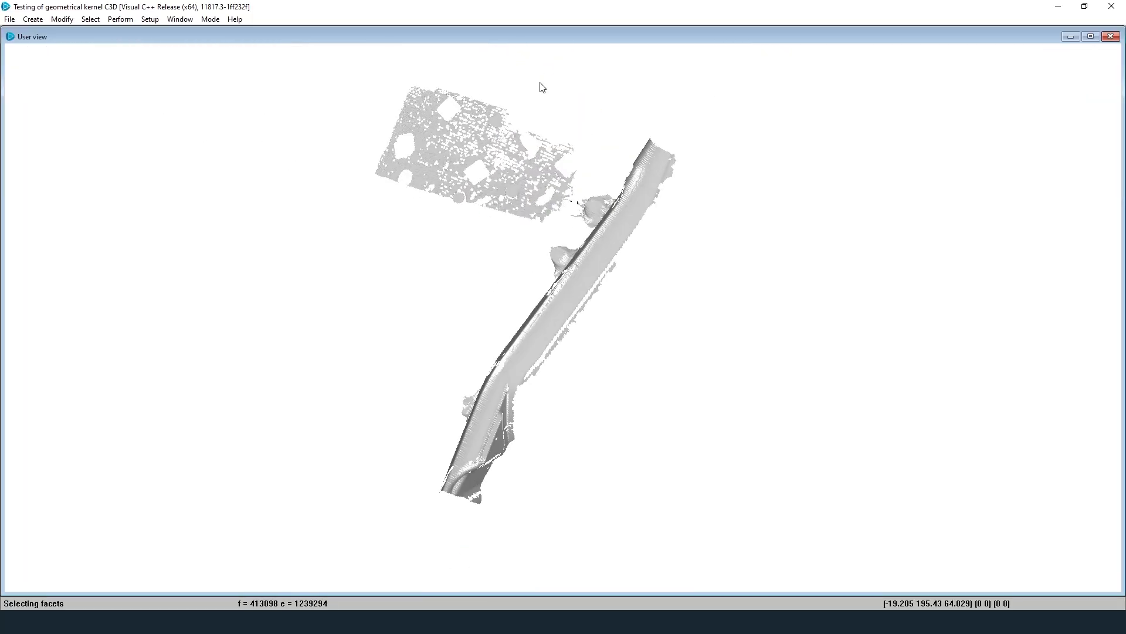
Step: Select the rectangular patch as a region and delete it
{"action": "left_click", "coordinate": [210, 20]}
{"action": "mouse_move", "coordinate": [270, 34]}
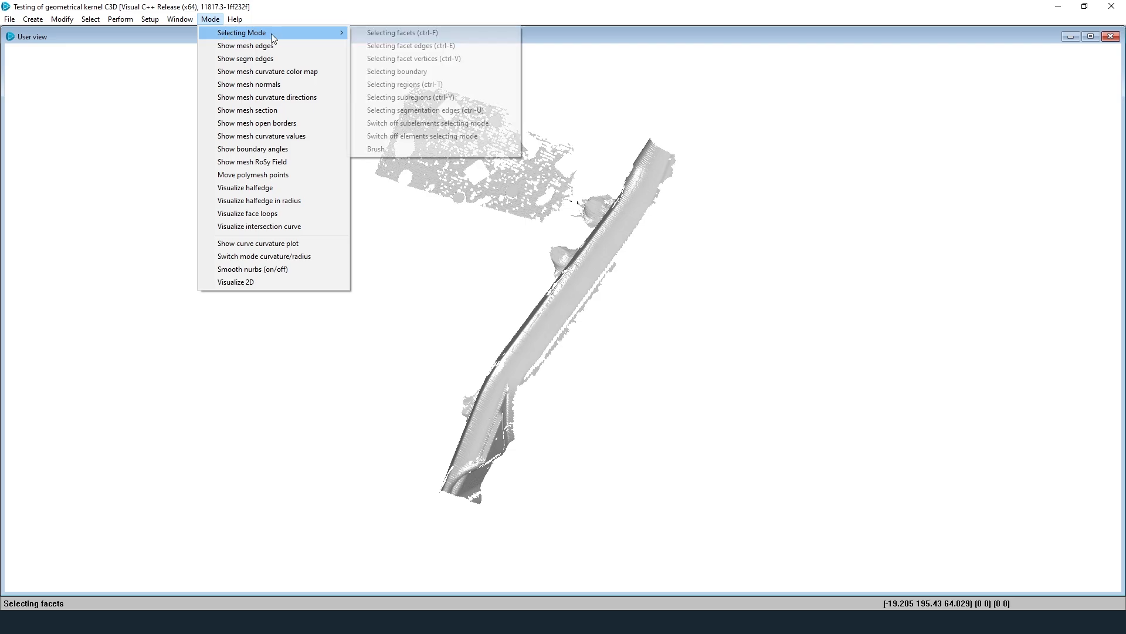
{"action": "left_click", "coordinate": [468, 84]}
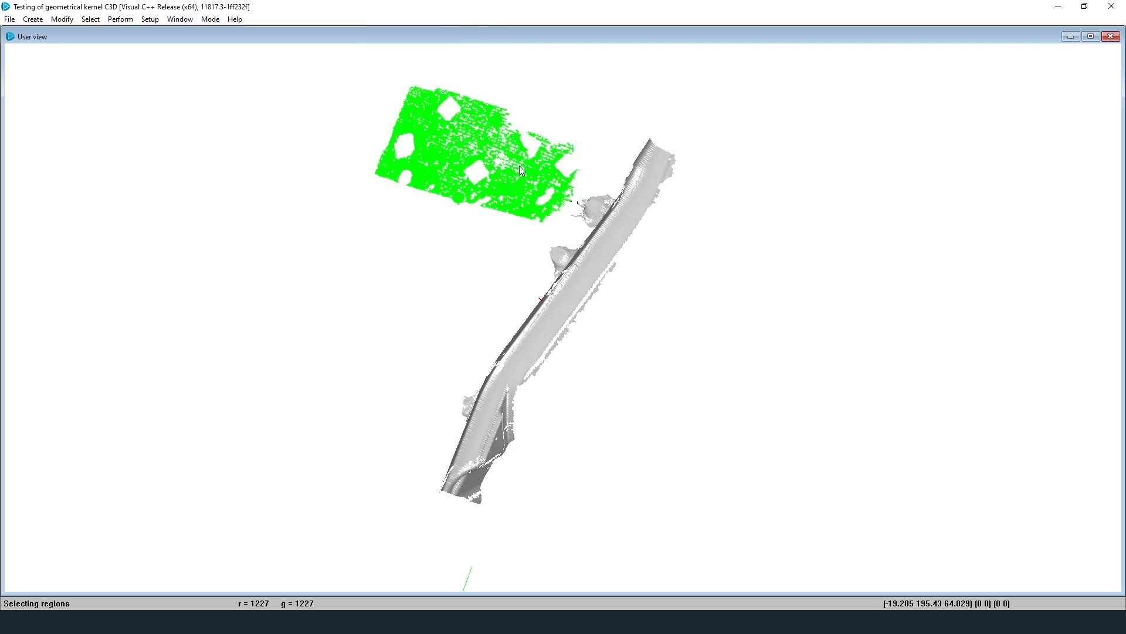
{"action": "left_click", "coordinate": [60, 20]}
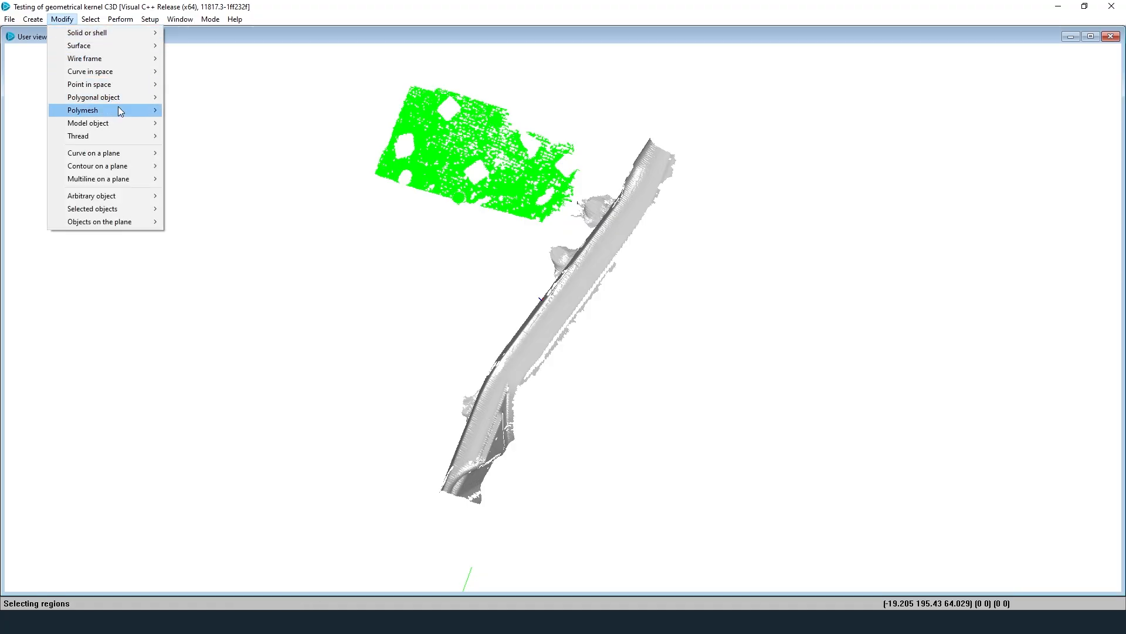
{"action": "mouse_move", "coordinate": [118, 108]}
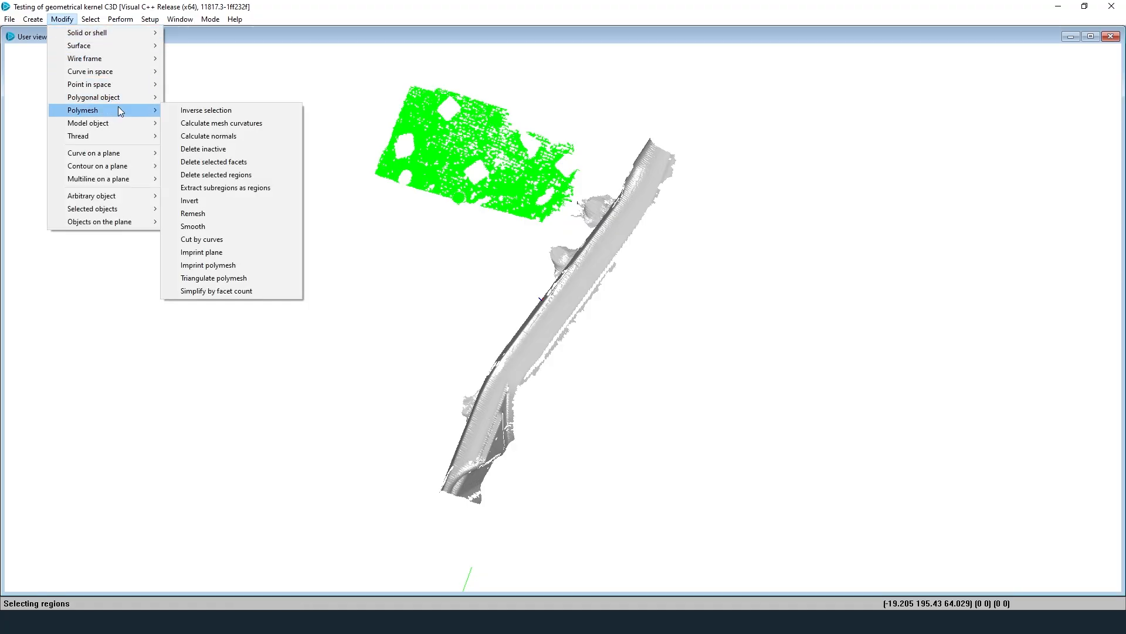
{"action": "left_click", "coordinate": [260, 177]}
{"action": "left_click", "coordinate": [584, 262]}
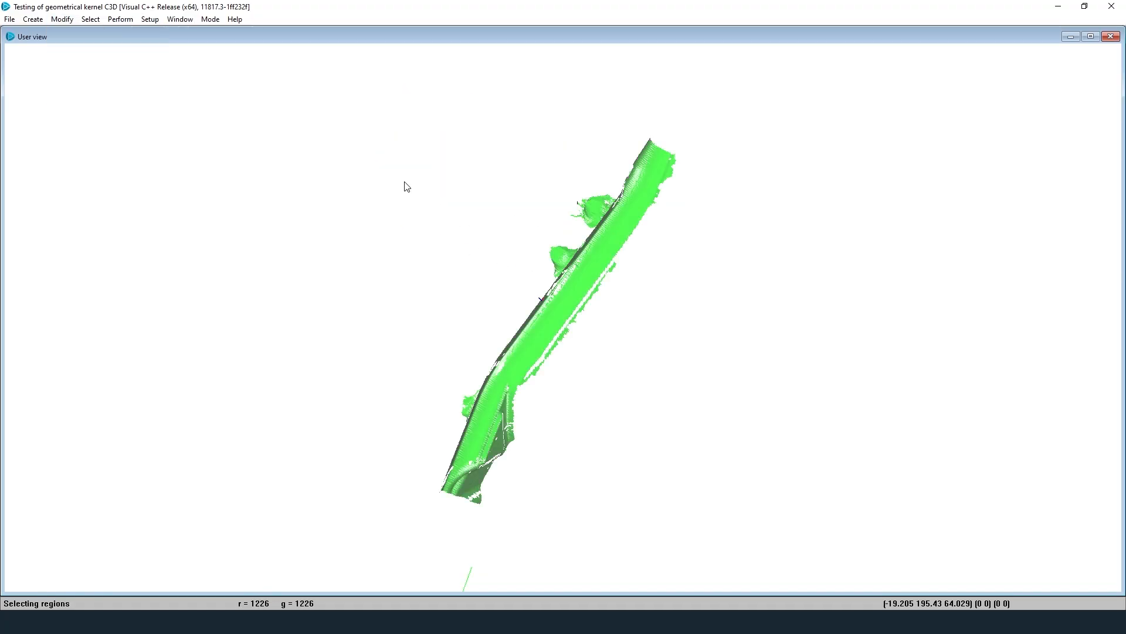
Step: Turn off subelement selection on the mesh
{"action": "left_click", "coordinate": [206, 20]}
{"action": "mouse_move", "coordinate": [314, 33]}
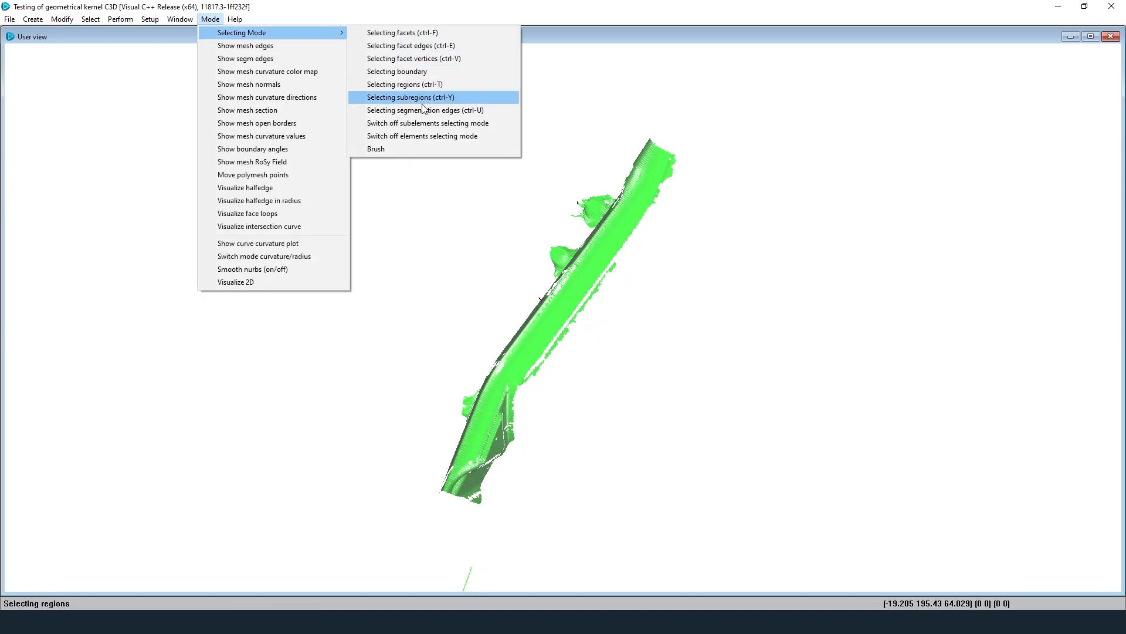
{"action": "left_click", "coordinate": [445, 123]}
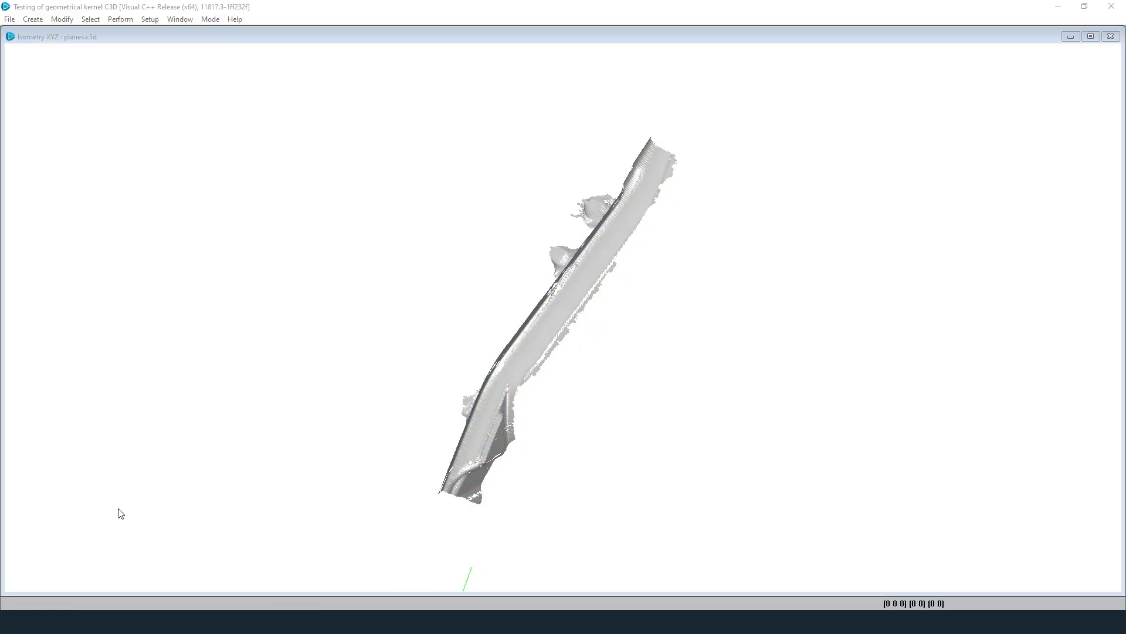
{"action": "left_click", "coordinate": [10, 19]}
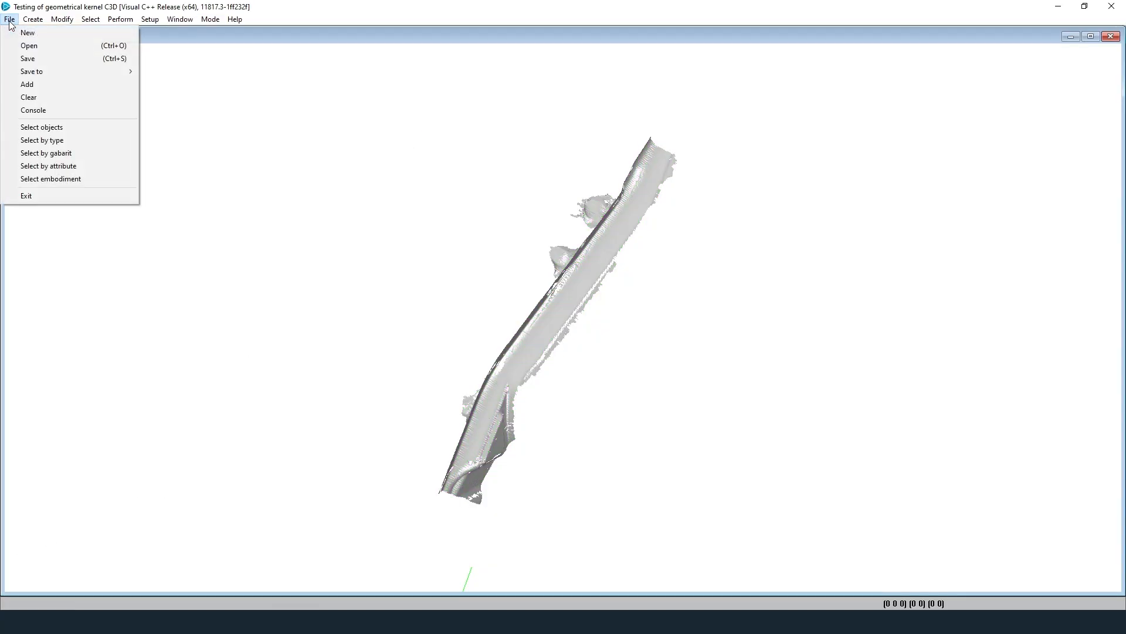
Step: Add the planes.c3d file to the scene
{"action": "left_click", "coordinate": [39, 83]}
{"action": "left_click", "coordinate": [141, 123]}
{"action": "left_click", "coordinate": [403, 290]}
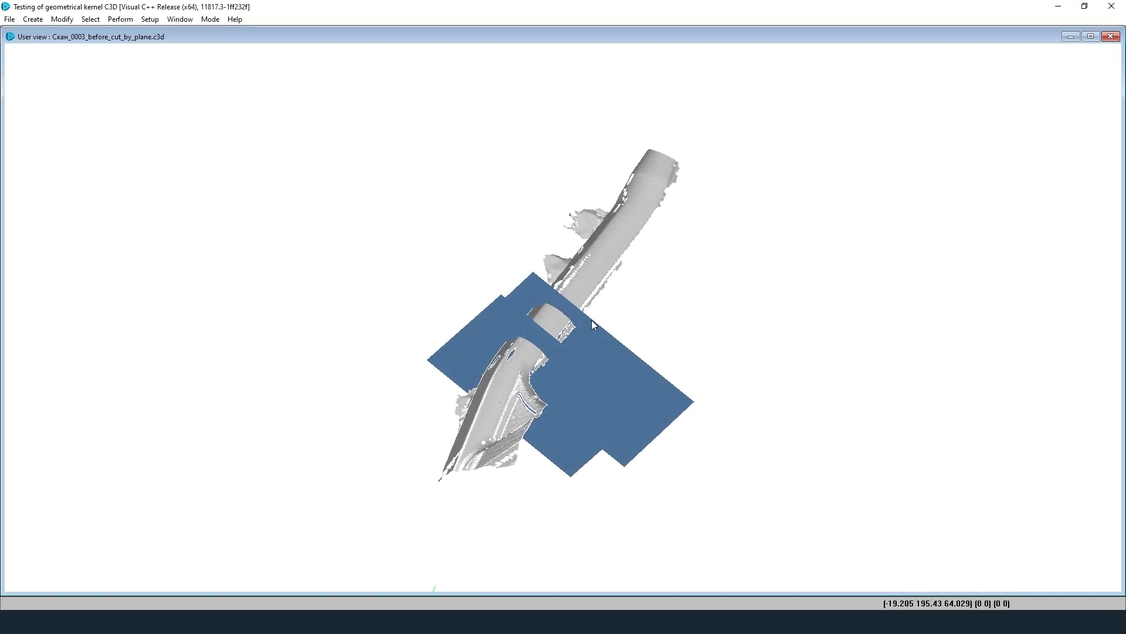
{"action": "scroll", "coordinate": [531, 327], "scroll_direction": "up", "scroll_amount": 5}
{"action": "scroll", "coordinate": [531, 323], "scroll_direction": "up", "scroll_amount": 3}
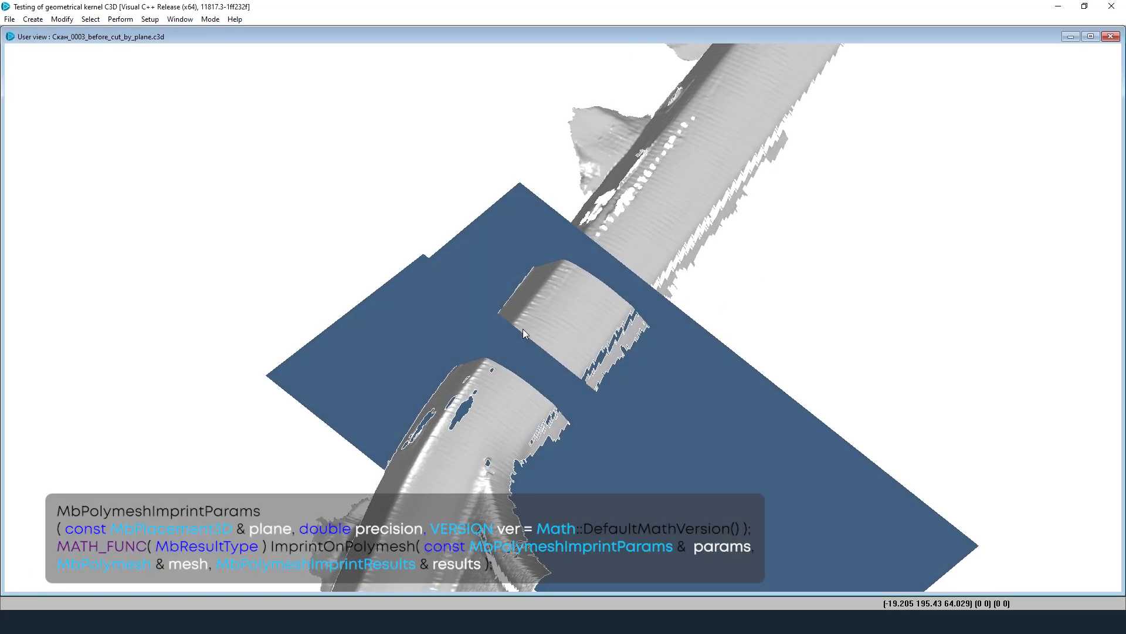
Step: Imprint each of the two blue planes onto the scanned strip
{"action": "left_click", "coordinate": [62, 20]}
{"action": "mouse_move", "coordinate": [114, 111]}
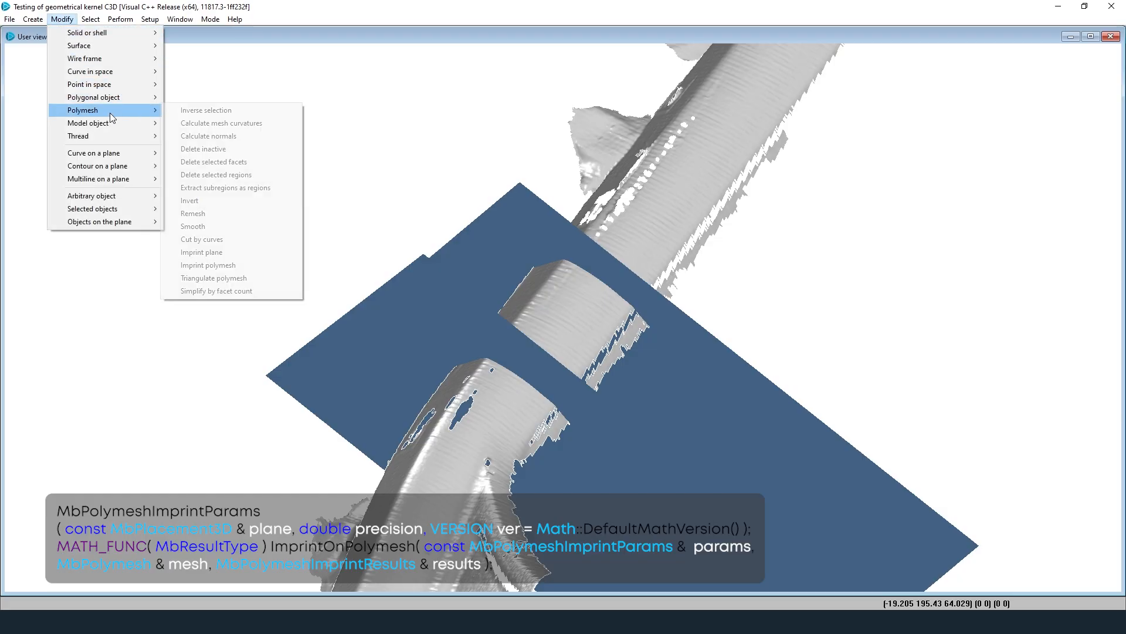
{"action": "left_click", "coordinate": [202, 253]}
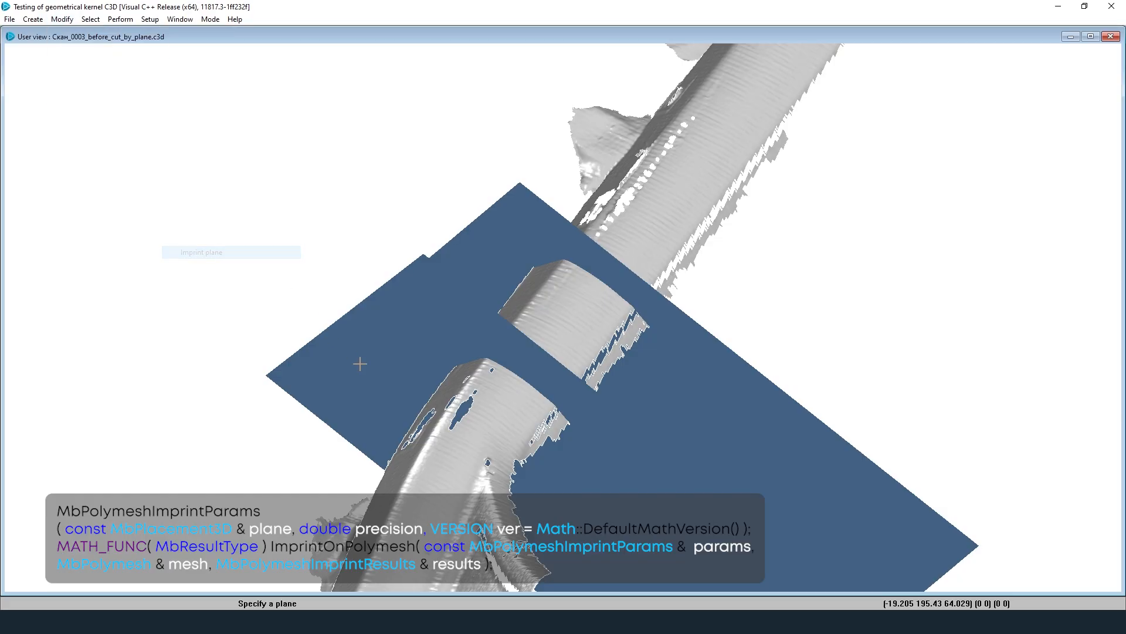
{"action": "left_click", "coordinate": [379, 385]}
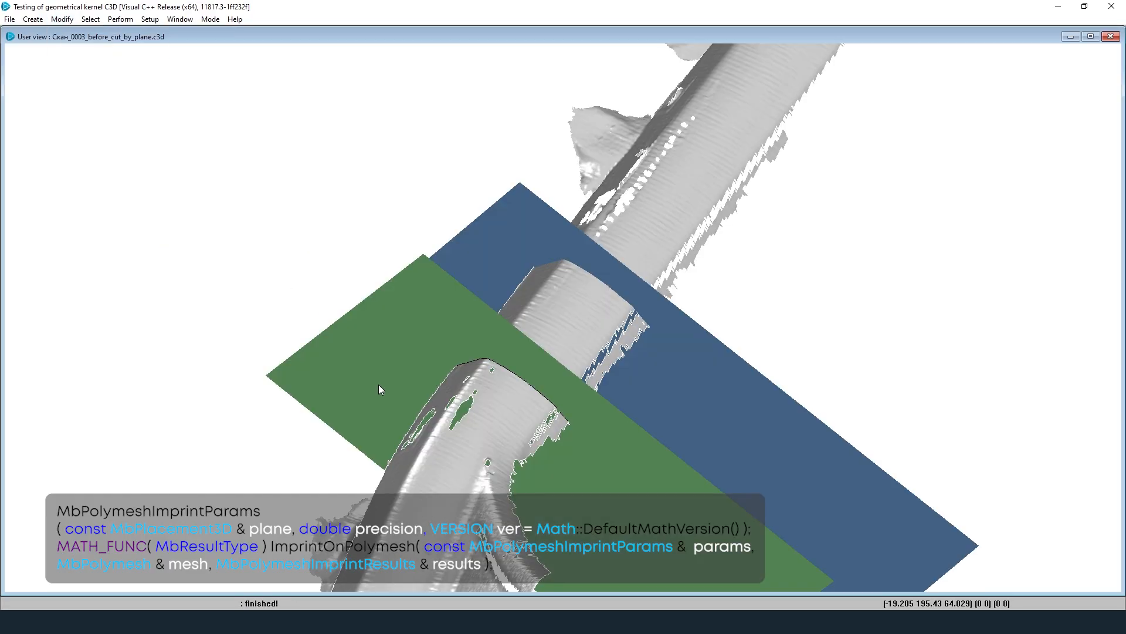
{"action": "left_click", "coordinate": [61, 19]}
{"action": "mouse_move", "coordinate": [114, 111]}
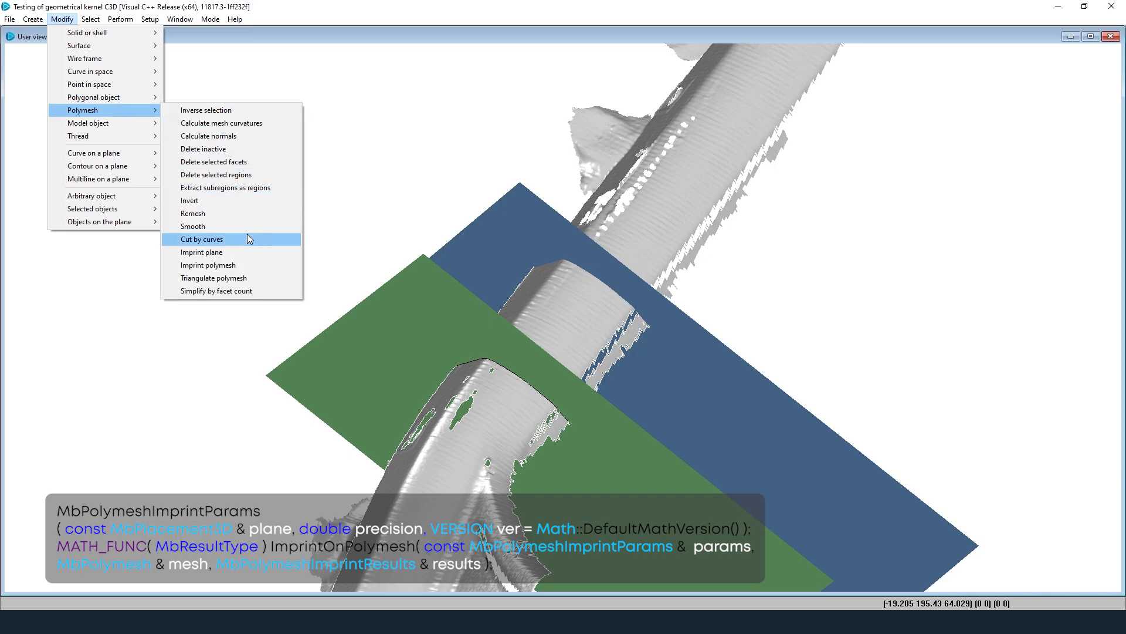
{"action": "left_click", "coordinate": [248, 253]}
{"action": "left_click", "coordinate": [517, 234]}
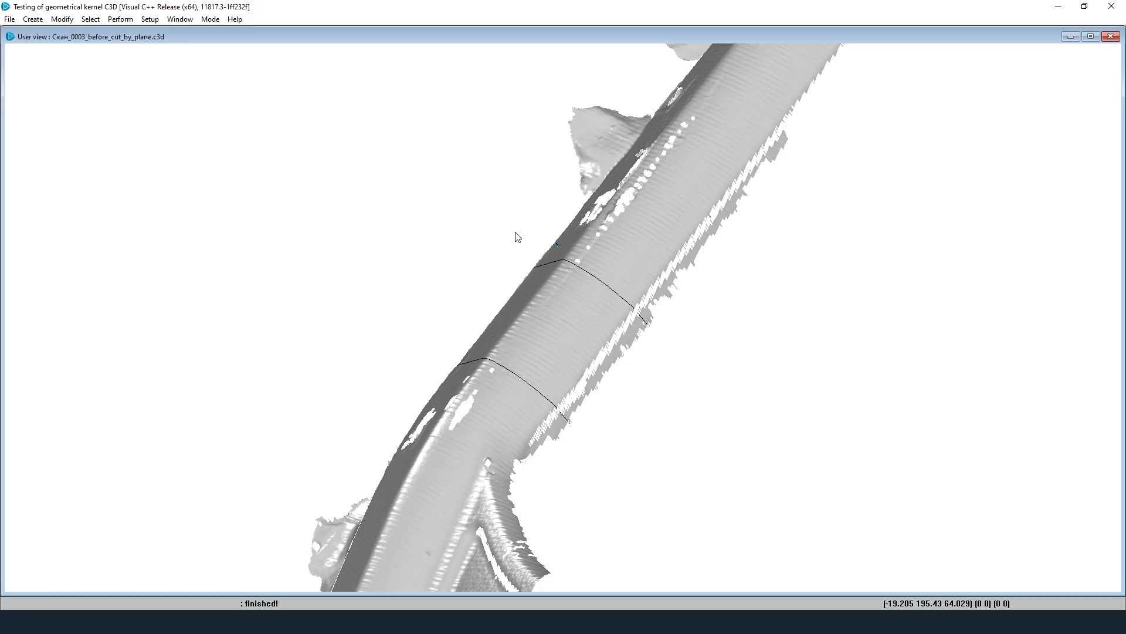
Step: Select the band between the imprint lines as a region and invert the selection
{"action": "left_click", "coordinate": [210, 19]}
{"action": "mouse_move", "coordinate": [235, 33]}
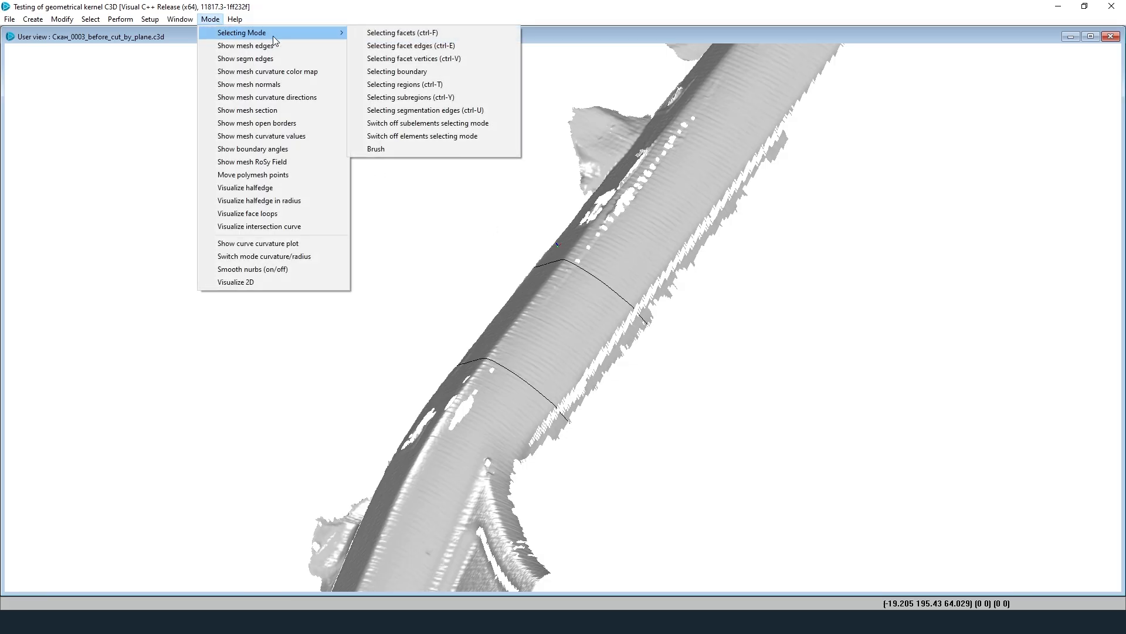
{"action": "left_click", "coordinate": [426, 85]}
{"action": "left_click", "coordinate": [536, 323]}
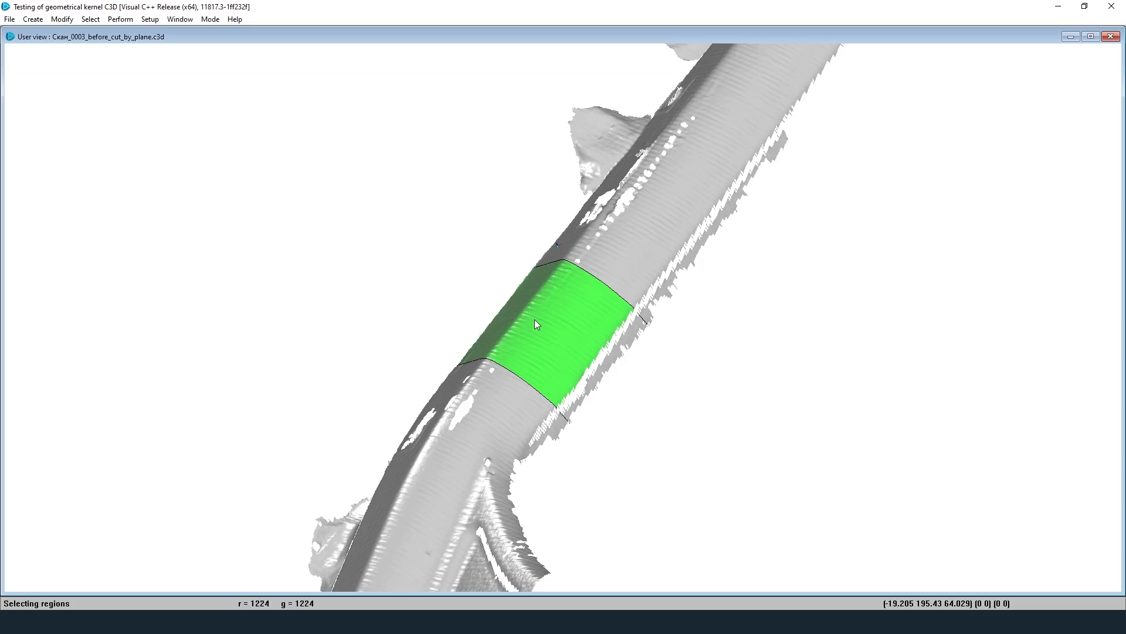
{"action": "left_click", "coordinate": [62, 19]}
{"action": "mouse_move", "coordinate": [119, 110]}
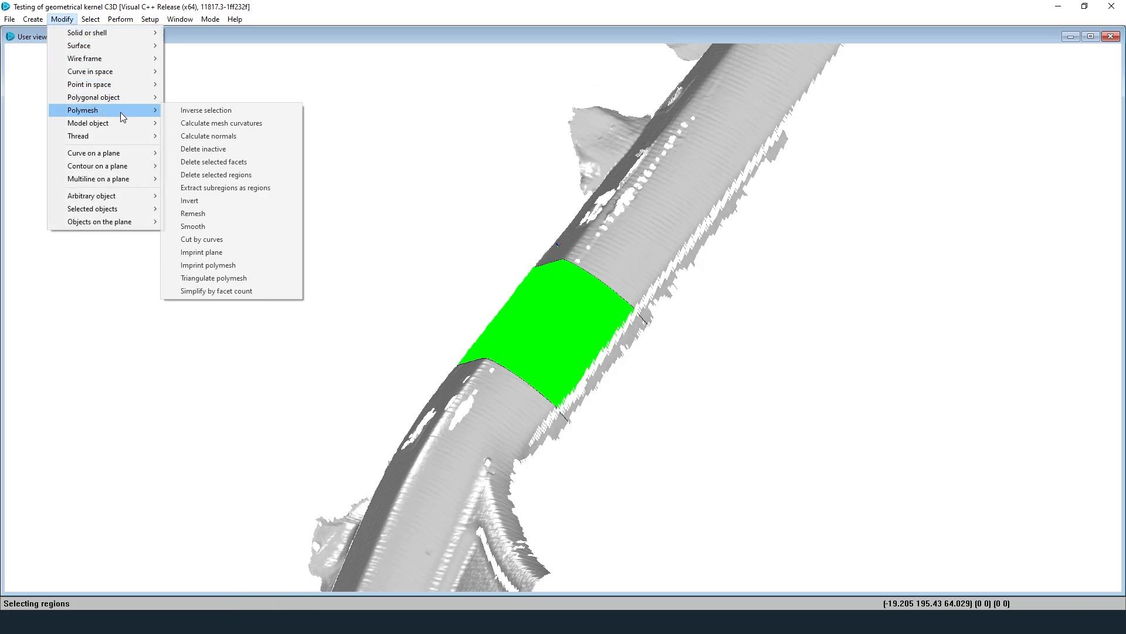
{"action": "left_click", "coordinate": [241, 110]}
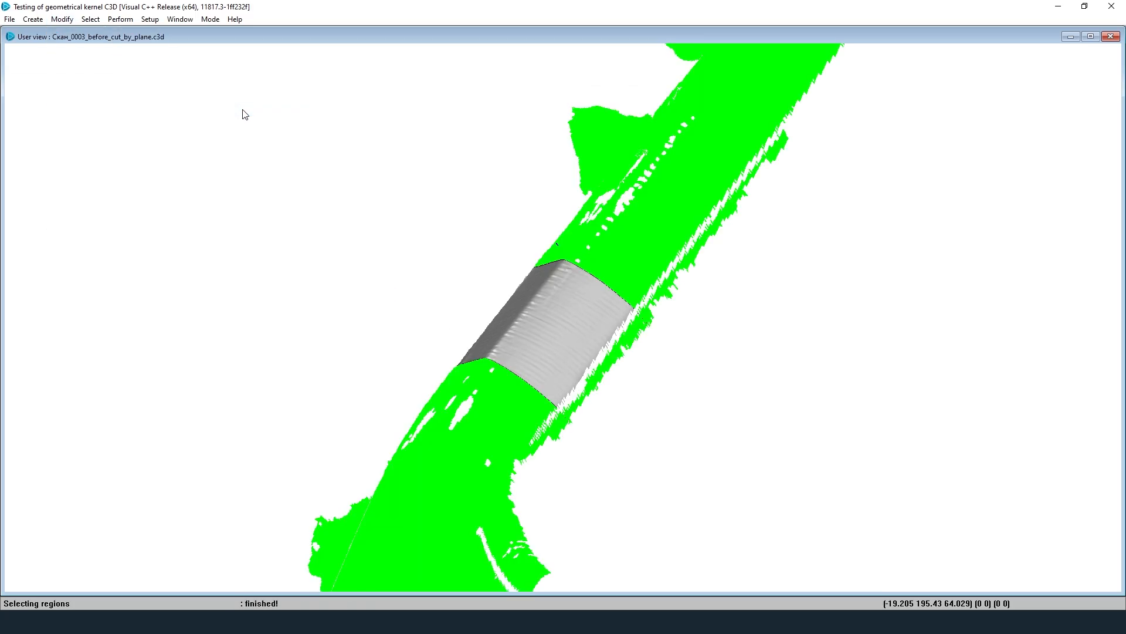
Step: Delete the selected strip ends outside the curved band
{"action": "left_click", "coordinate": [64, 20]}
{"action": "mouse_move", "coordinate": [114, 108]}
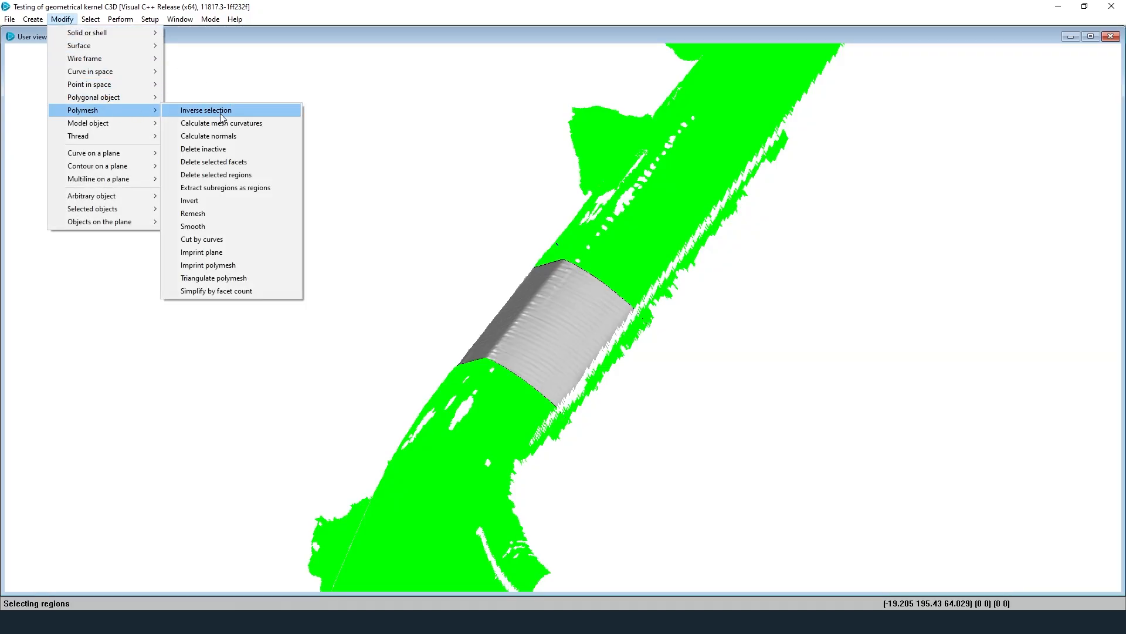
{"action": "left_click", "coordinate": [255, 175]}
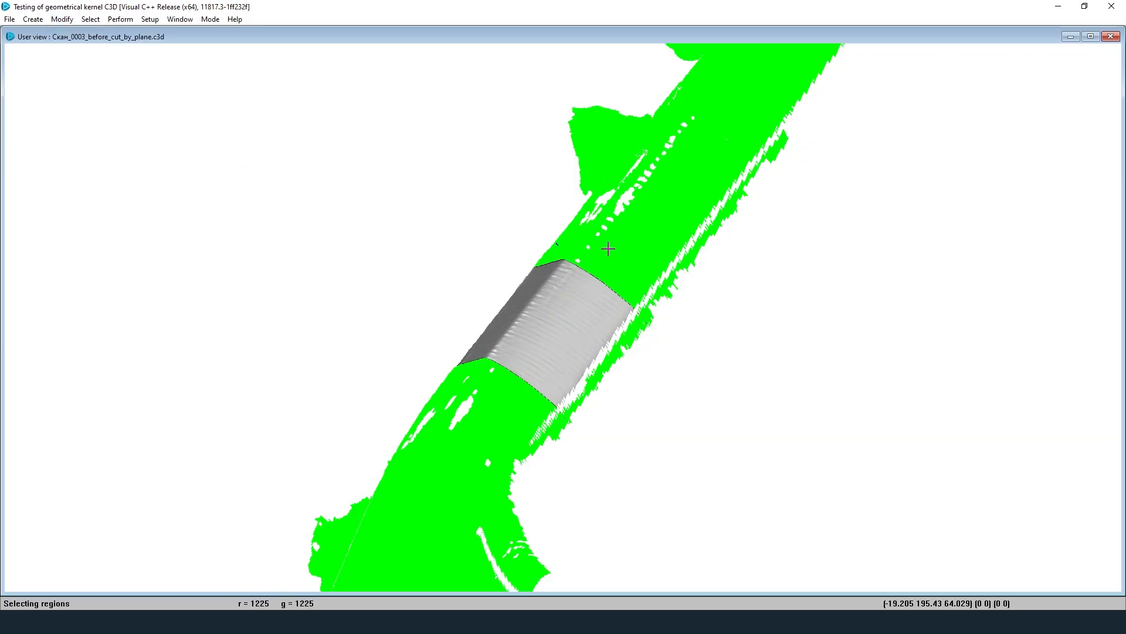
Step: Save the trimmed band as a new model file with 'after' in its name
{"action": "left_click", "coordinate": [10, 19]}
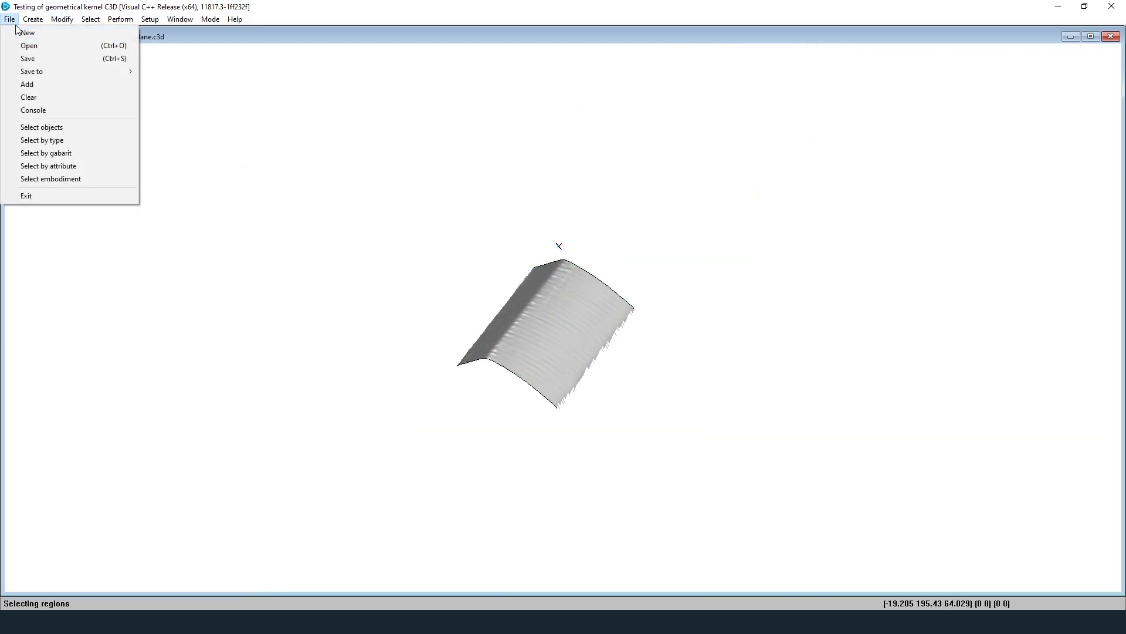
{"action": "left_click", "coordinate": [39, 57]}
{"action": "left_click", "coordinate": [190, 247]}
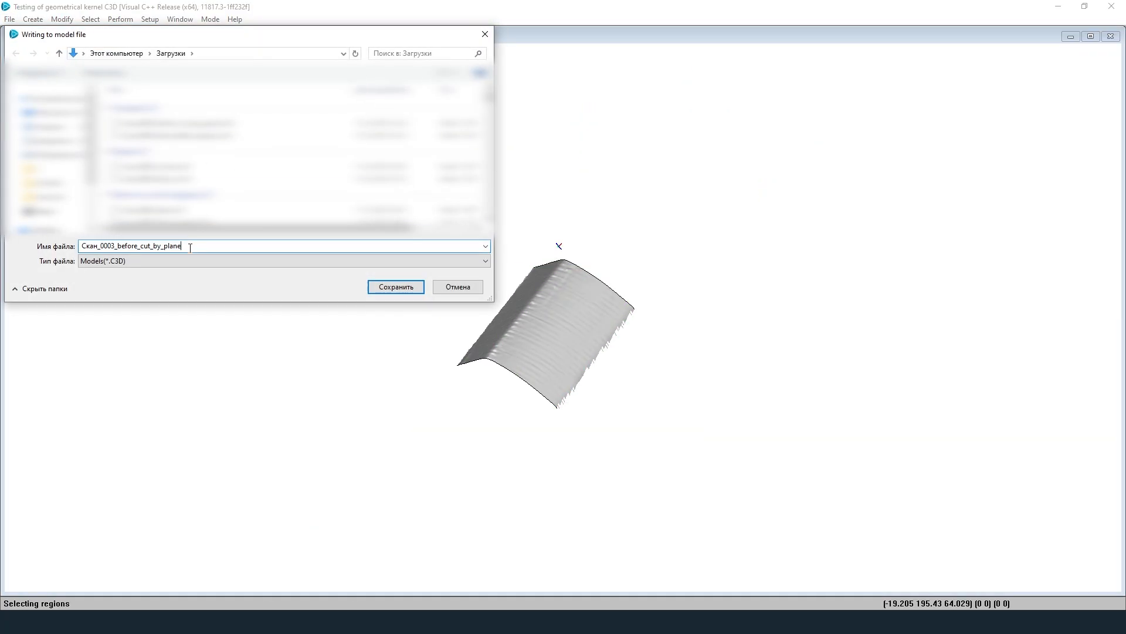
{"action": "left_click_drag", "start_coordinate": [138, 247], "coordinate": [117, 247]}
{"action": "type", "text": "after"}
{"action": "left_click", "coordinate": [372, 286]}
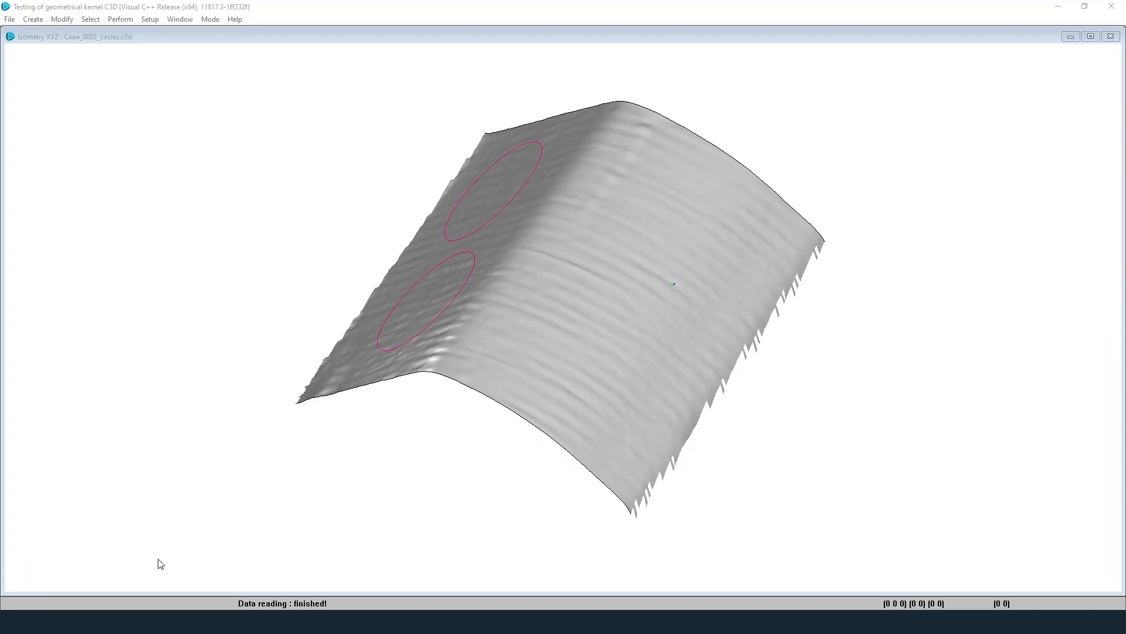
Step: Orbit and zoom the scan surface so both circles face the viewer
{"action": "middle_click_drag", "start_coordinate": [639, 173], "coordinate": [633, 242]}
{"action": "scroll", "coordinate": [631, 236], "scroll_direction": "down", "scroll_amount": 4}
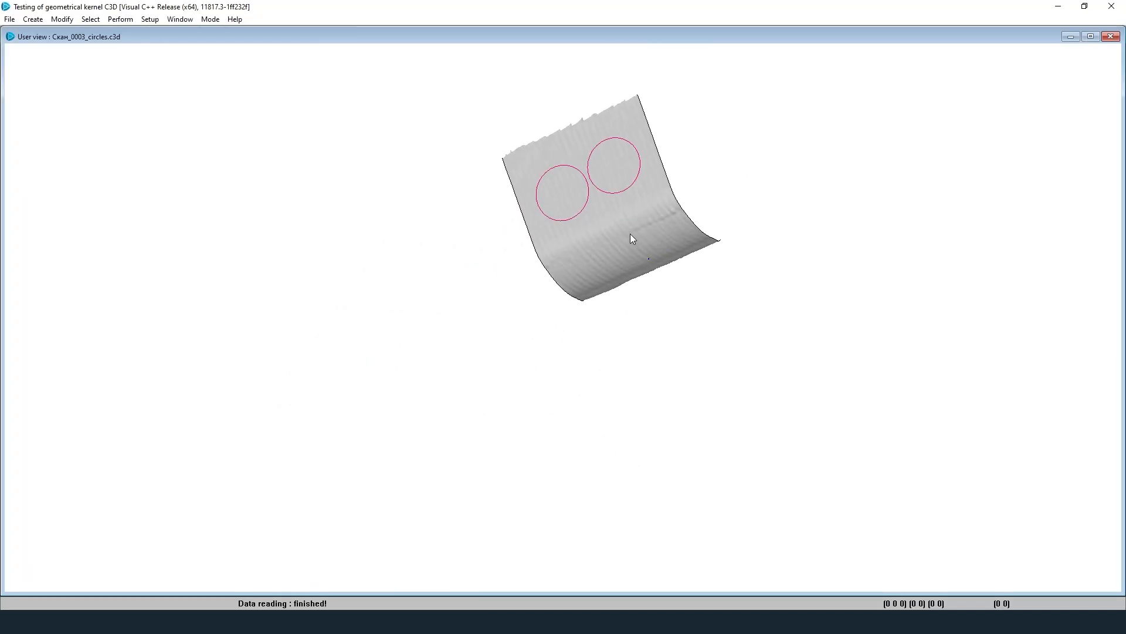
{"action": "scroll", "coordinate": [599, 127], "scroll_direction": "up", "scroll_amount": 5}
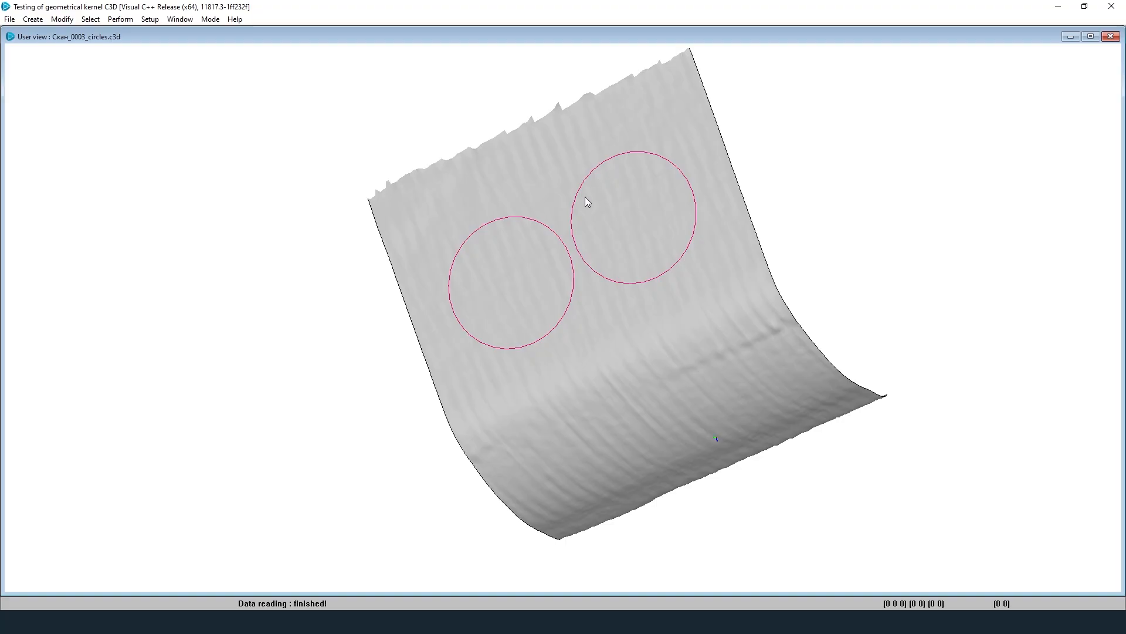
Step: Cut the scan mesh along the left circle, keeping default cut settings and sag 0.2
{"action": "left_click", "coordinate": [62, 19]}
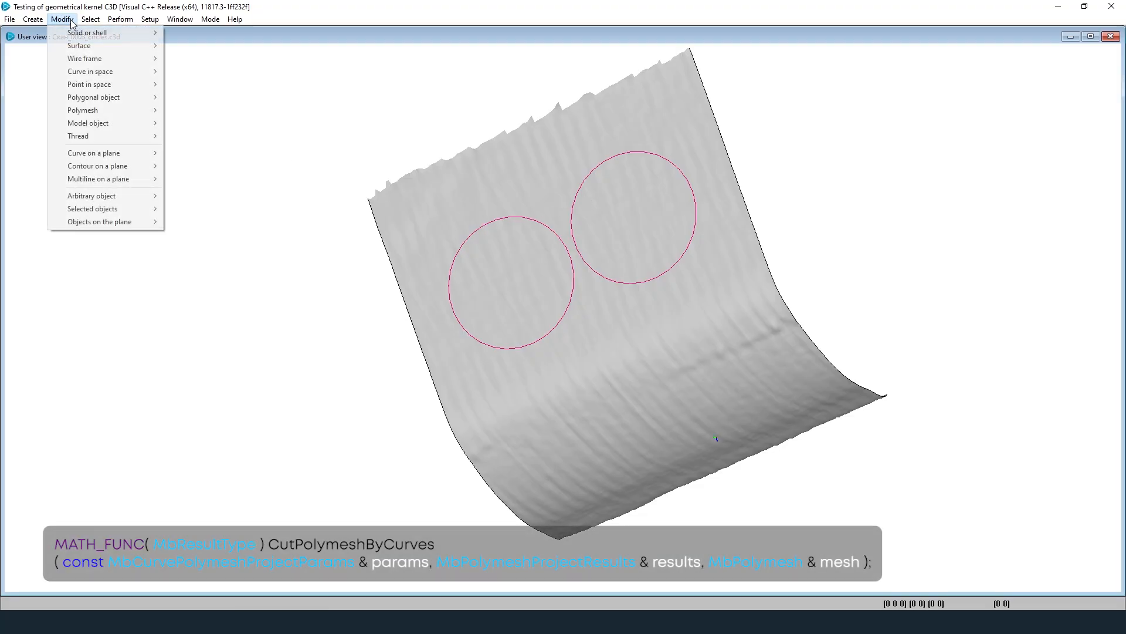
{"action": "mouse_move", "coordinate": [105, 114]}
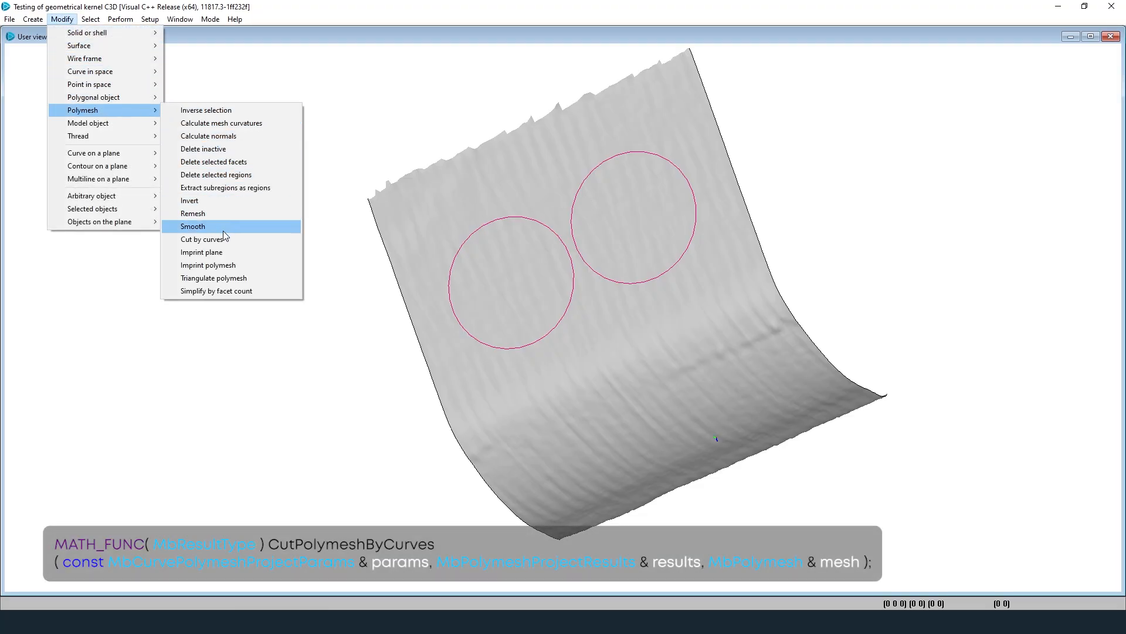
{"action": "left_click", "coordinate": [202, 239]}
{"action": "left_click", "coordinate": [481, 184]}
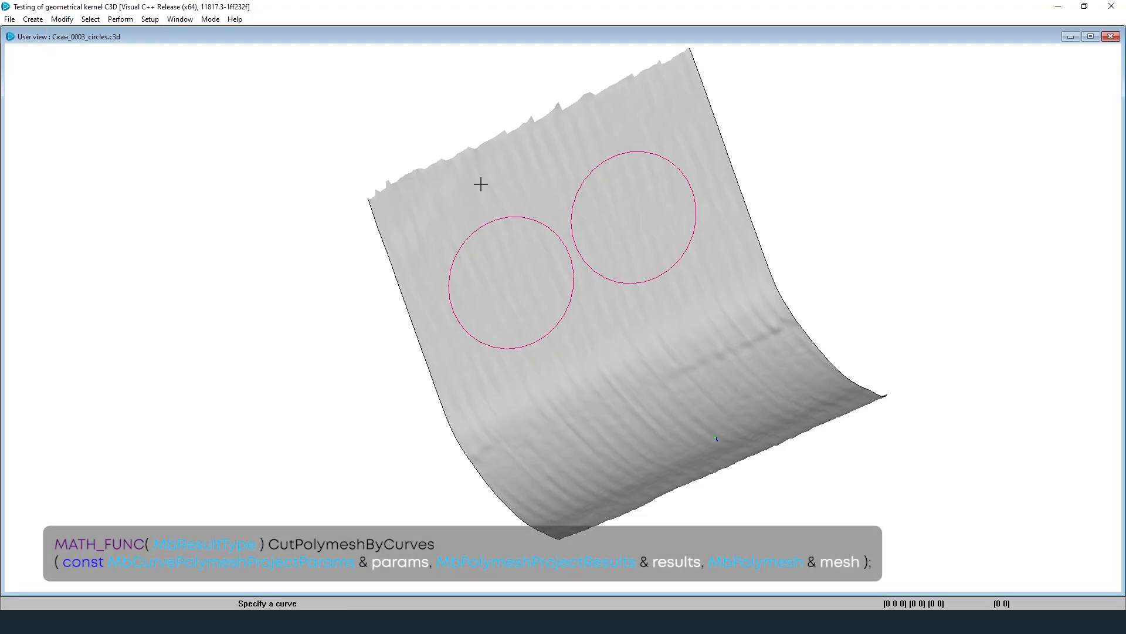
{"action": "left_click", "coordinate": [495, 221]}
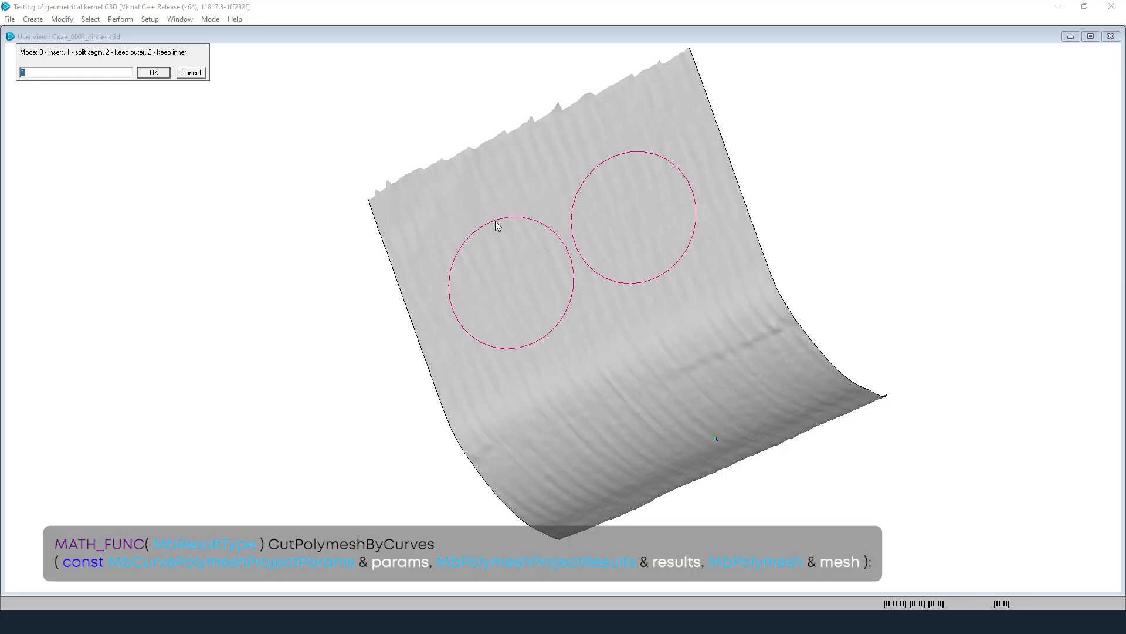
{"action": "left_click", "coordinate": [154, 72]}
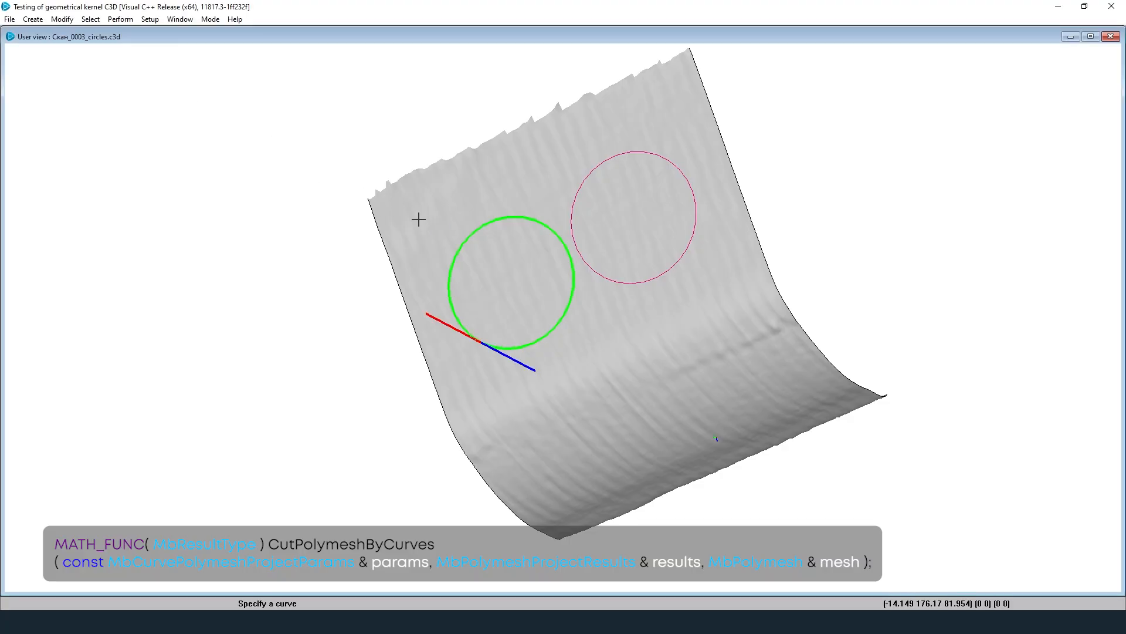
{"action": "left_click", "coordinate": [154, 73]}
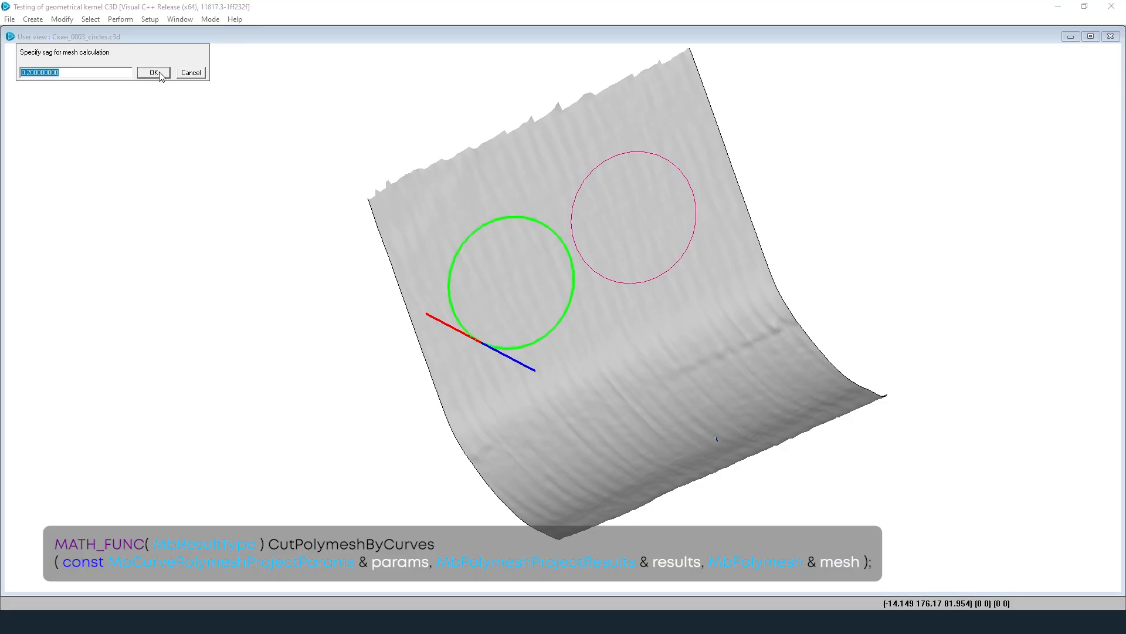
{"action": "left_click", "coordinate": [153, 72]}
{"action": "left_click", "coordinate": [153, 73]}
{"action": "left_click", "coordinate": [161, 77]}
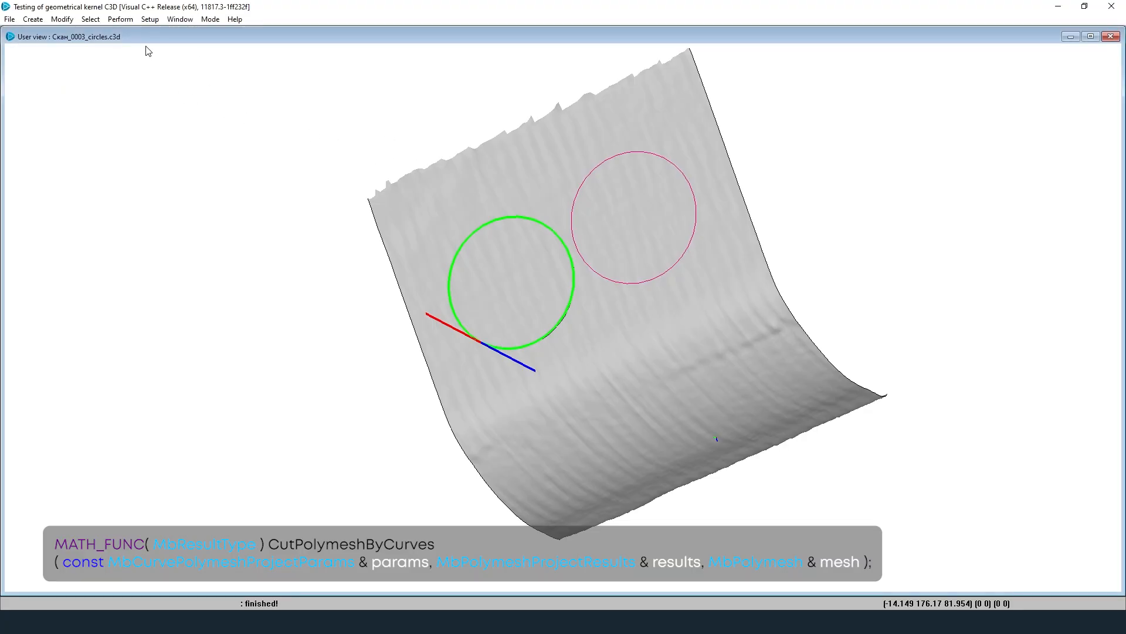
Step: Cut the mesh along the right pink circle with a sag of 1
{"action": "left_click", "coordinate": [61, 20]}
{"action": "mouse_move", "coordinate": [107, 113]}
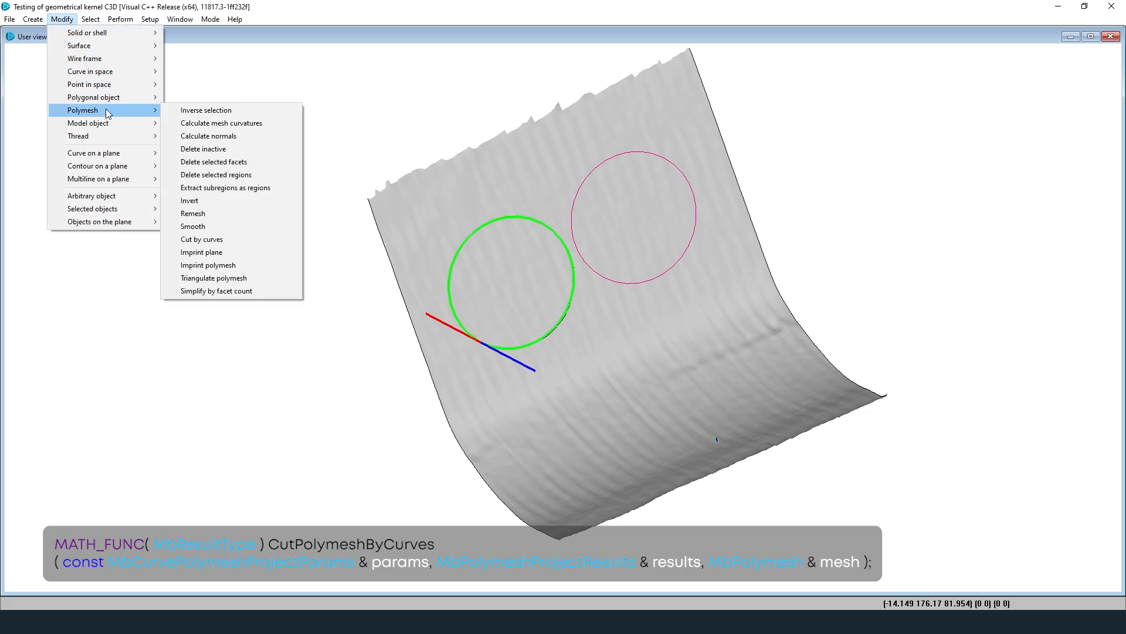
{"action": "left_click", "coordinate": [240, 245]}
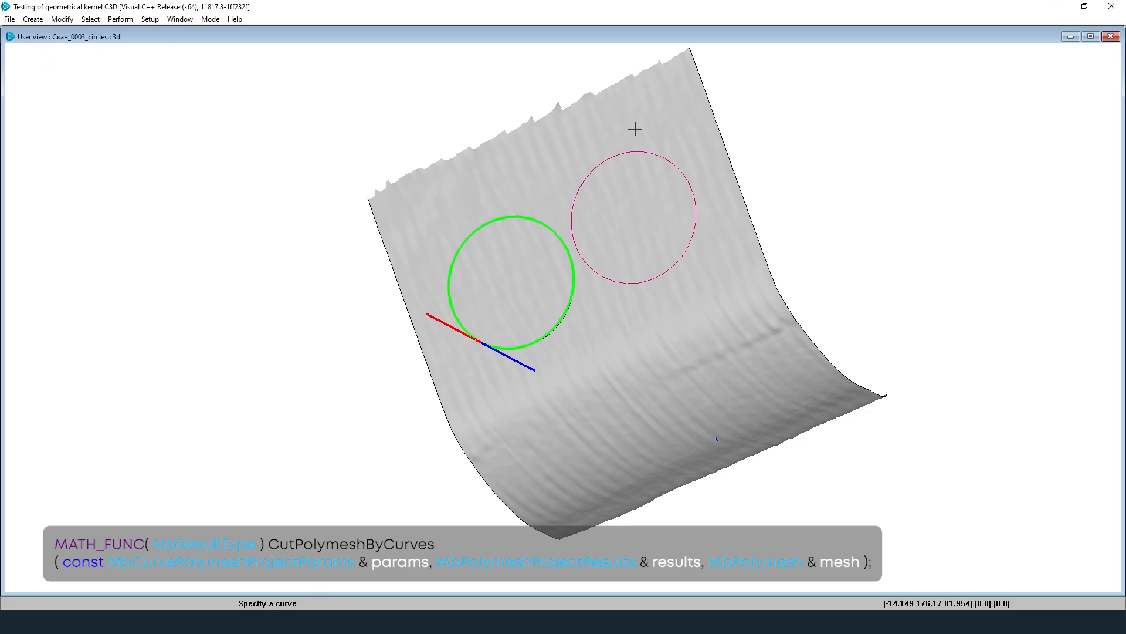
{"action": "left_click", "coordinate": [641, 151]}
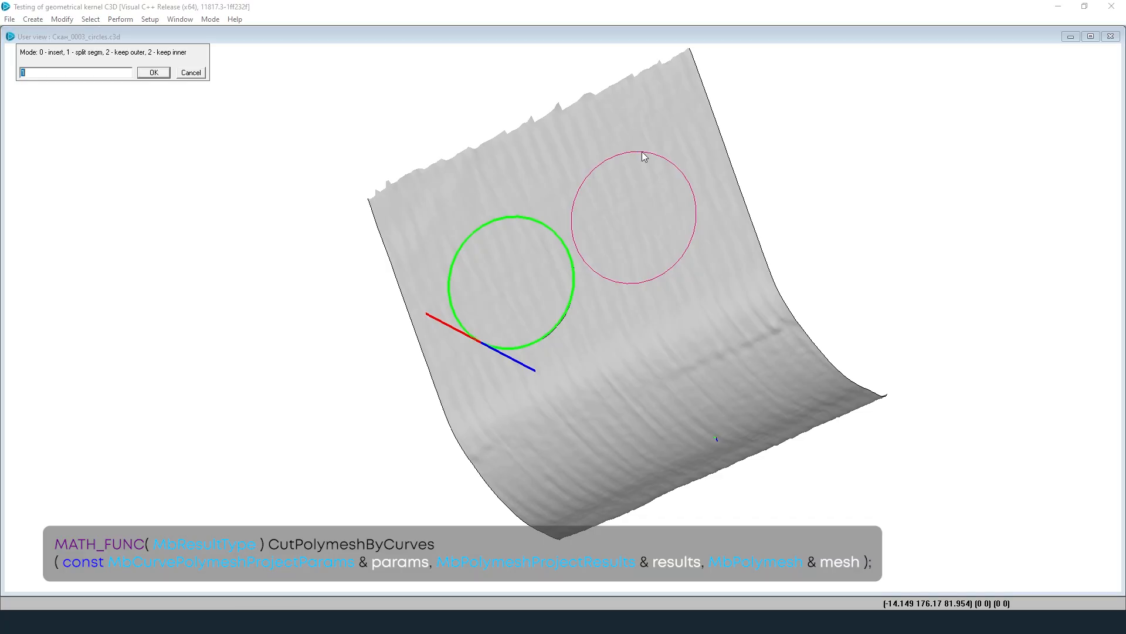
{"action": "left_click", "coordinate": [153, 73]}
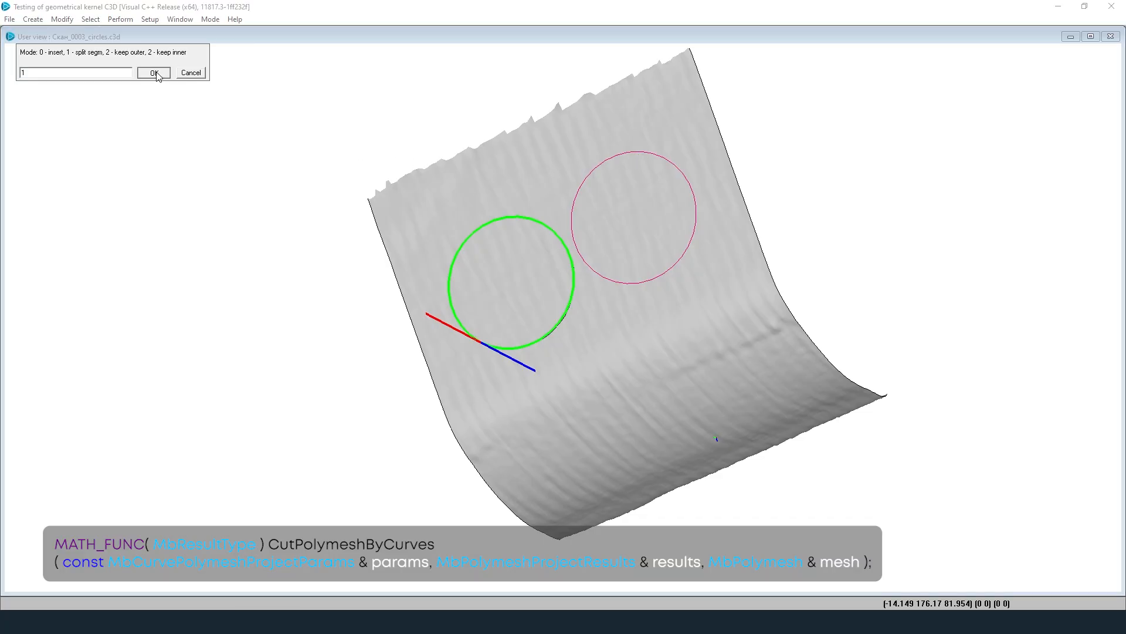
{"action": "right_click", "coordinate": [583, 134]}
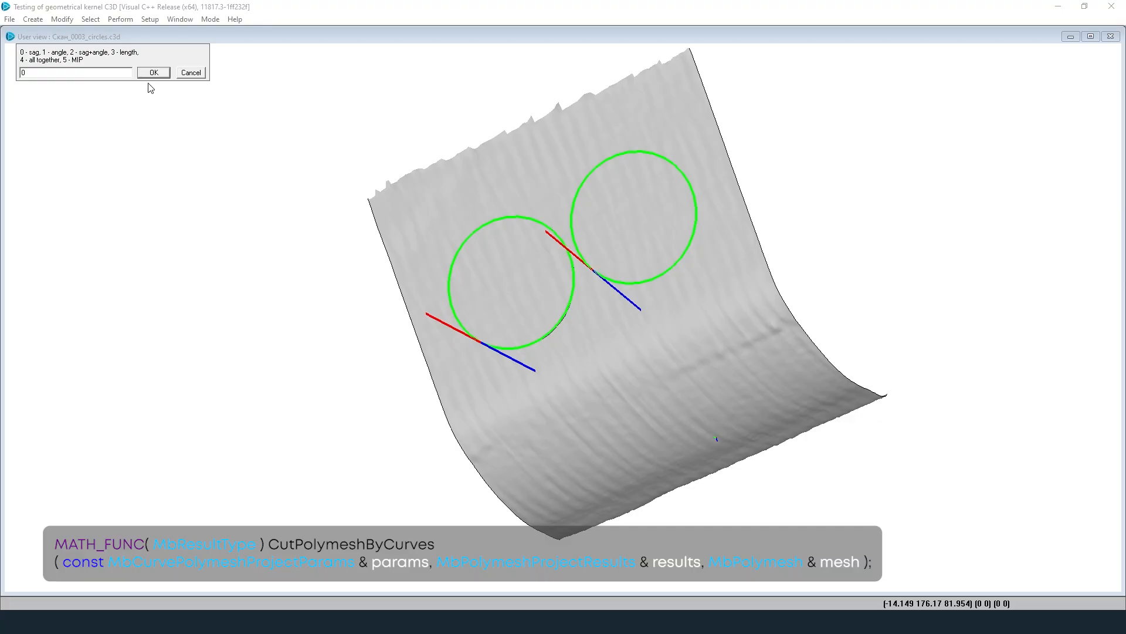
{"action": "type", "text": "1"}
{"action": "left_click", "coordinate": [153, 72]}
Step: Tile the two scan views side by side
{"action": "left_click", "coordinate": [180, 19]}
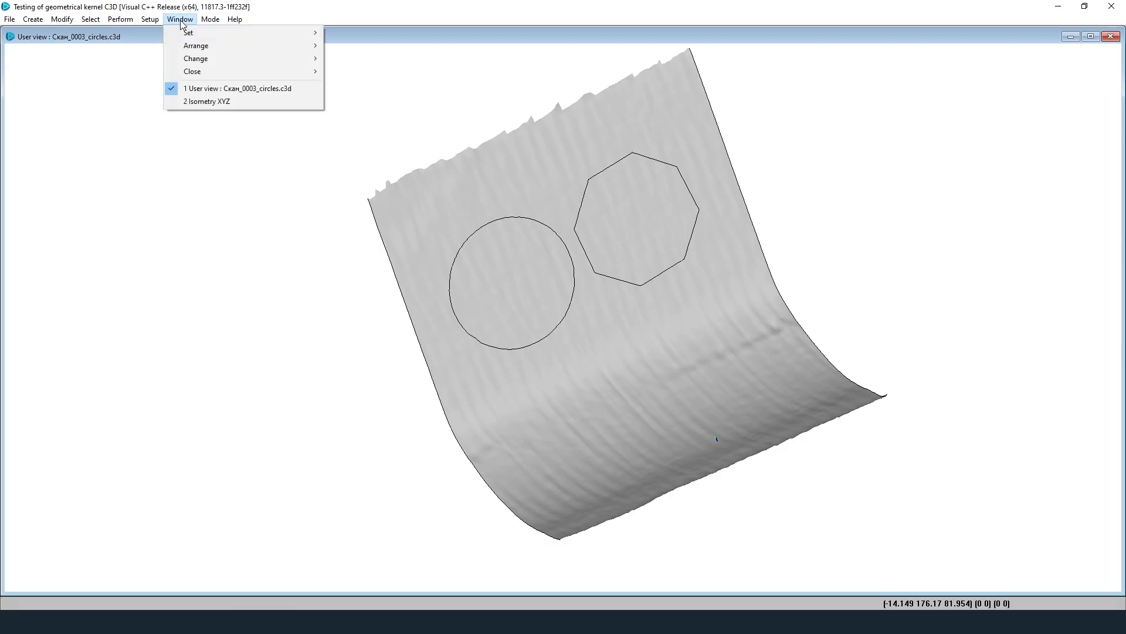
{"action": "mouse_move", "coordinate": [264, 46]}
{"action": "left_click", "coordinate": [346, 46]}
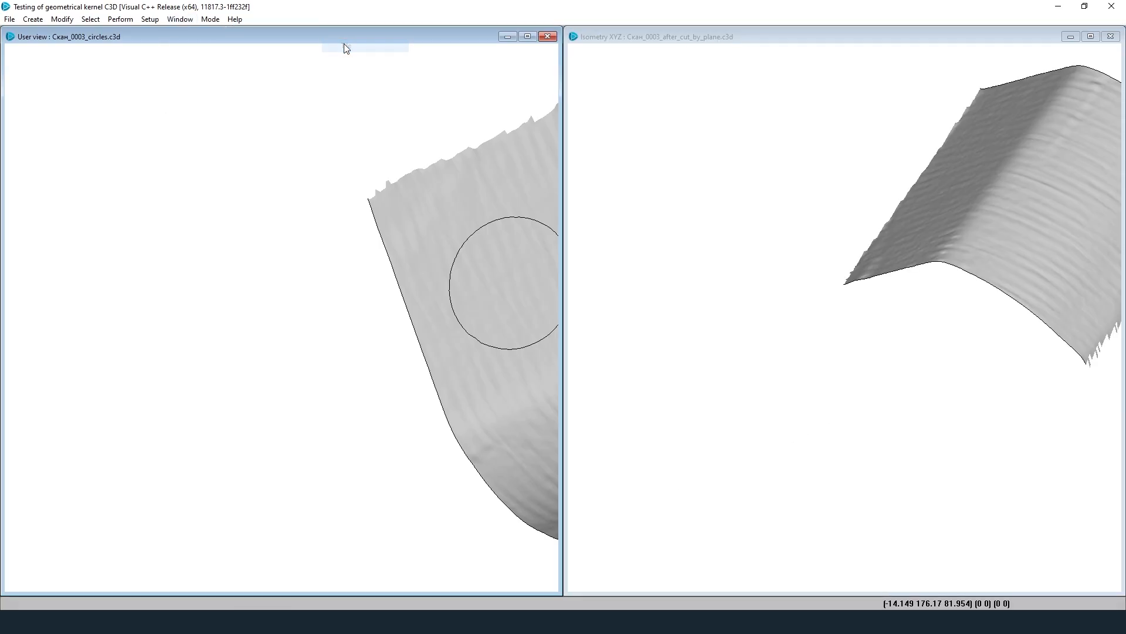
{"action": "scroll", "coordinate": [226, 219], "scroll_direction": "down", "scroll_amount": 2}
{"action": "scroll", "coordinate": [440, 194], "scroll_direction": "up", "scroll_amount": 2}
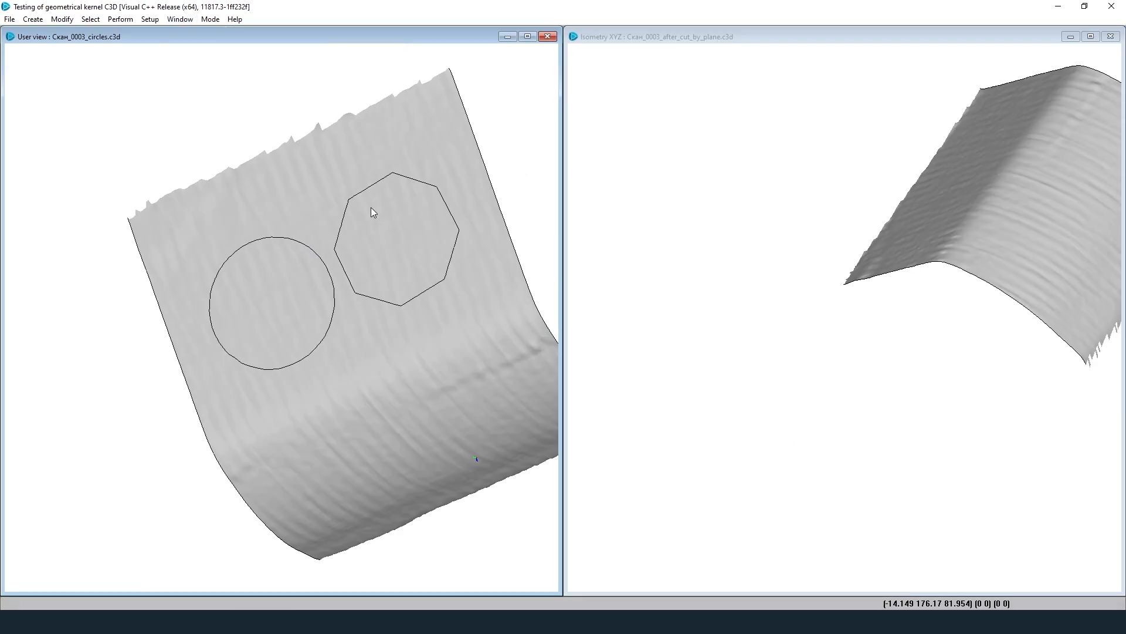
{"action": "left_click", "coordinate": [210, 20]}
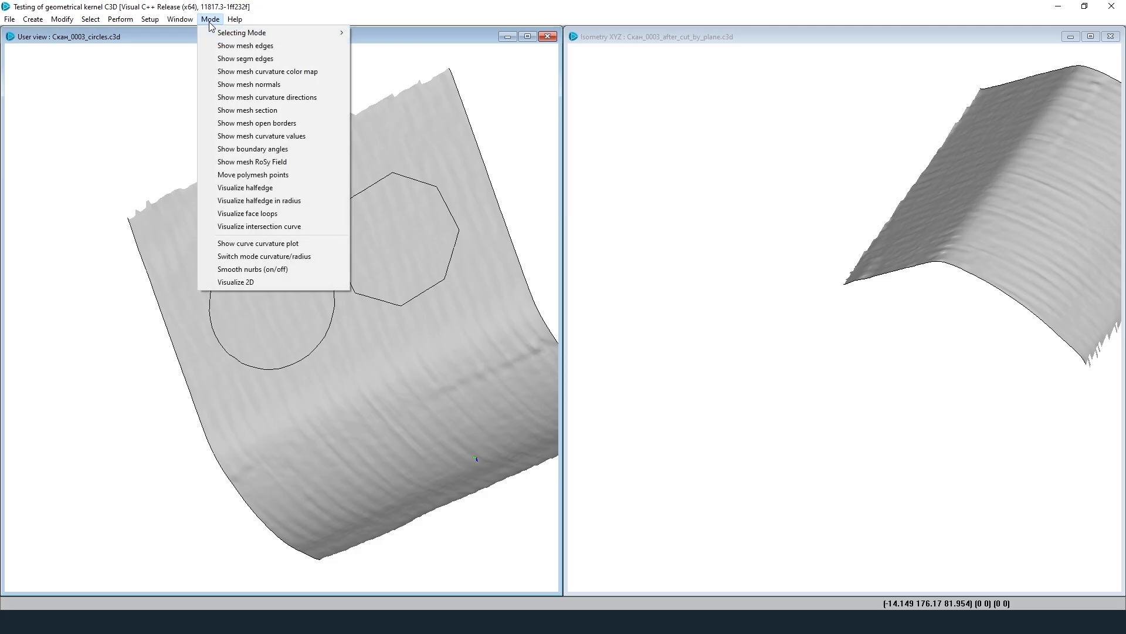
Step: Show the triangle edges of both cut scans and zoom in to inspect them
{"action": "left_click", "coordinate": [231, 46]}
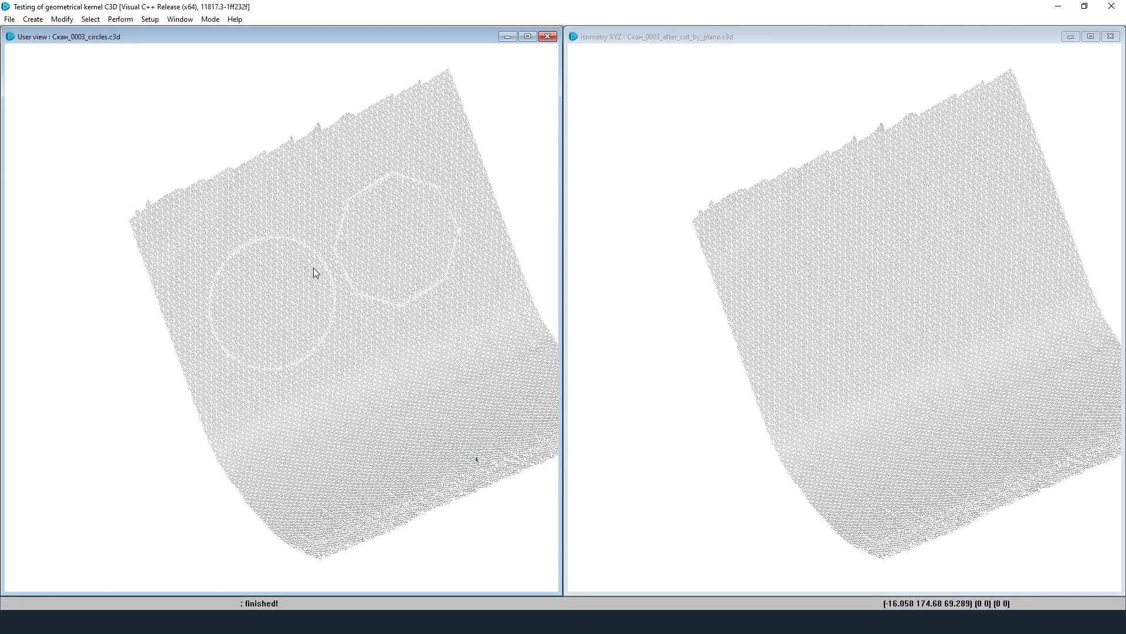
{"action": "scroll", "coordinate": [329, 258], "scroll_direction": "up", "scroll_amount": 2}
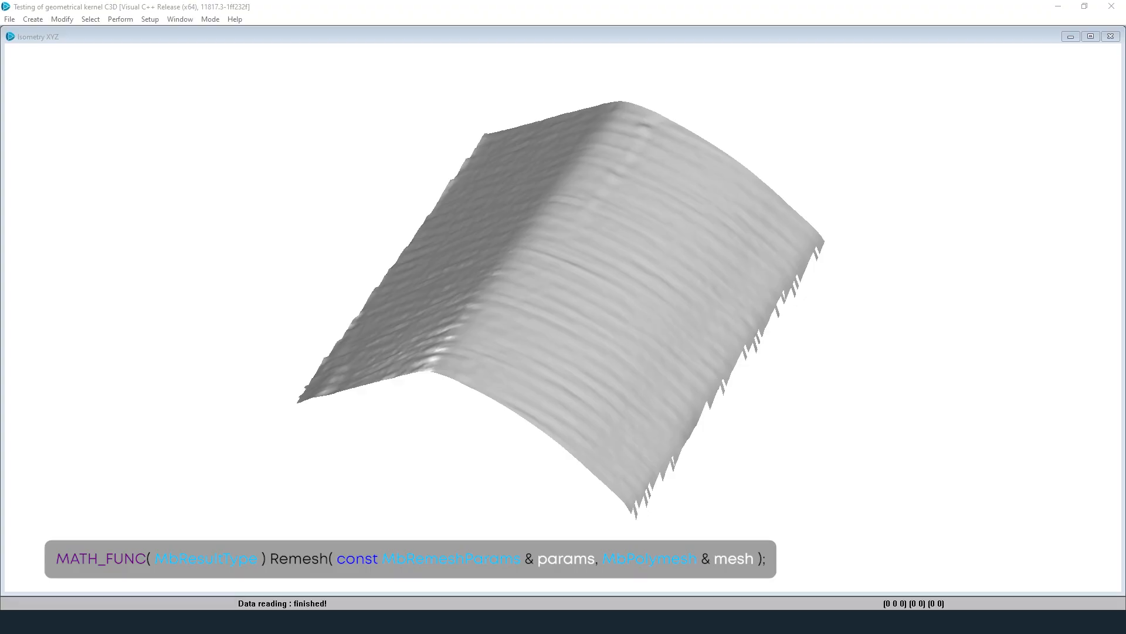
Step: Display the ridge scan as a triangle wireframe and pick it for remeshing
{"action": "left_click", "coordinate": [210, 19]}
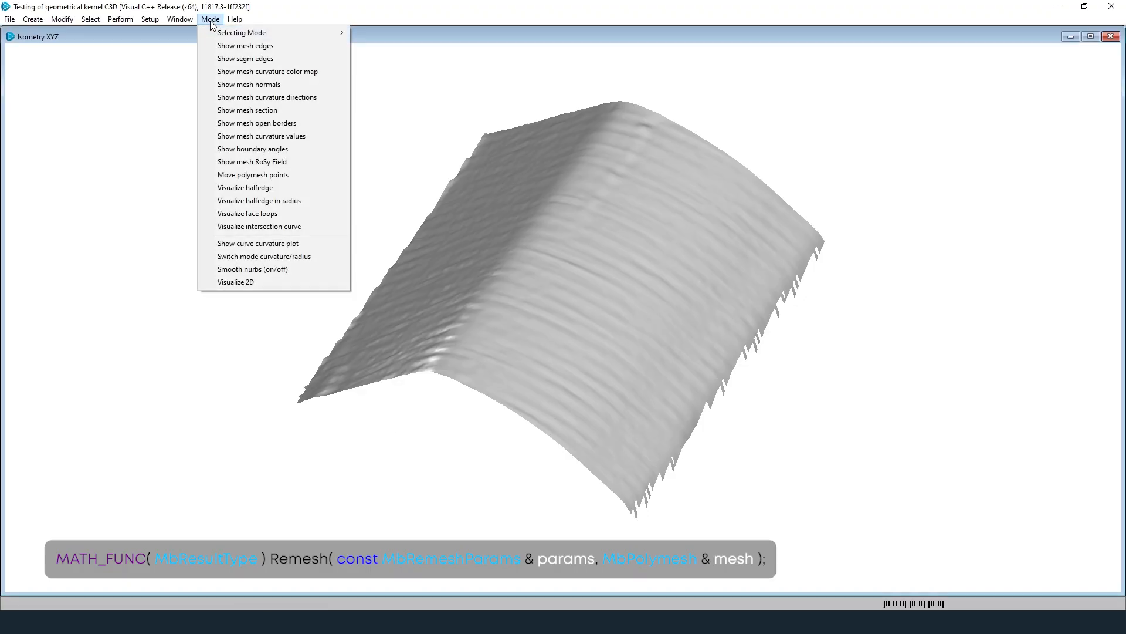
{"action": "left_click", "coordinate": [303, 46]}
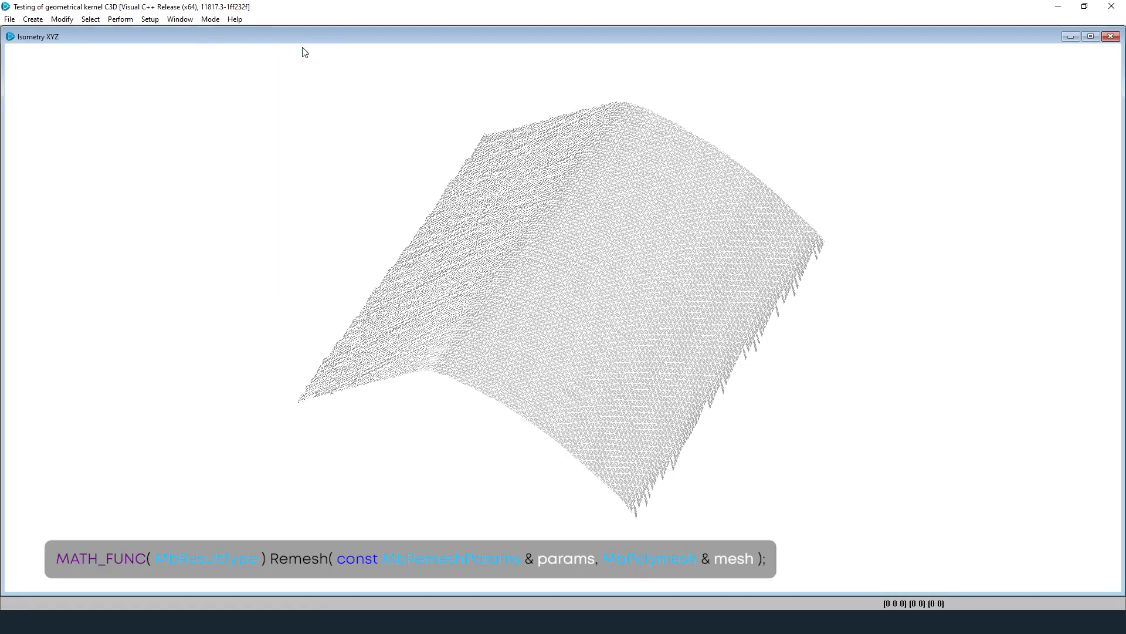
{"action": "left_click", "coordinate": [68, 22]}
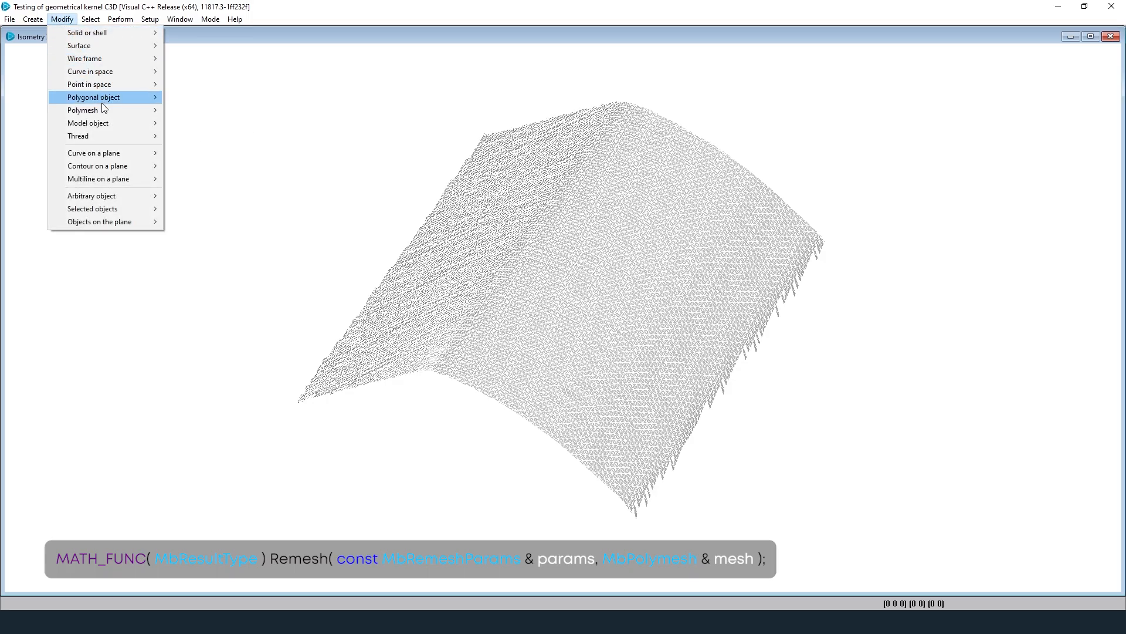
{"action": "mouse_move", "coordinate": [105, 111]}
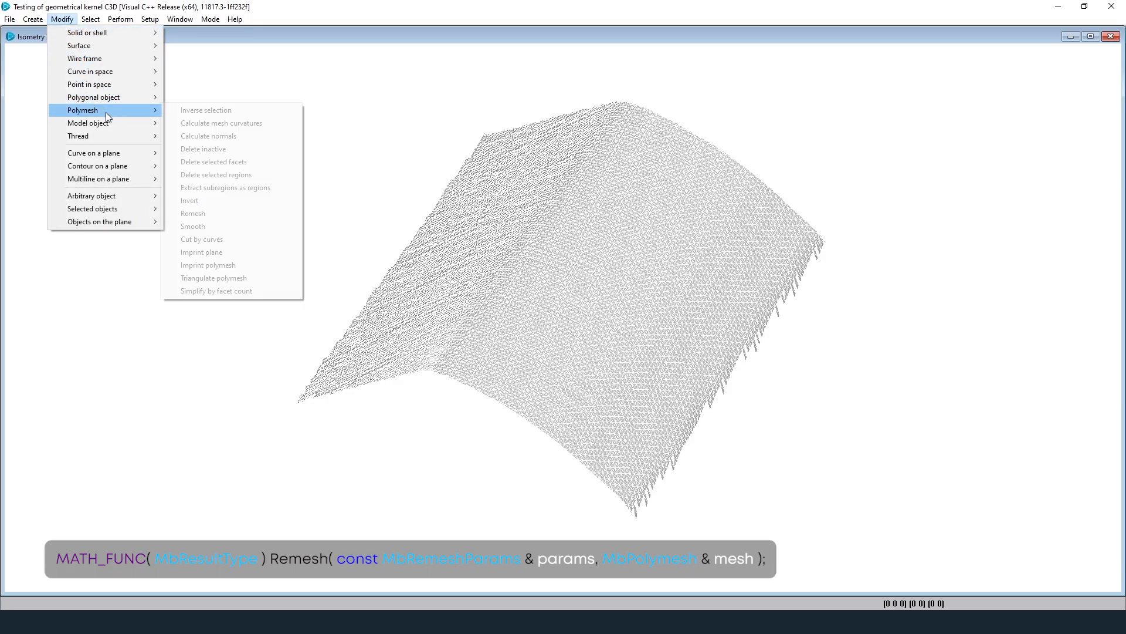
{"action": "left_click", "coordinate": [227, 213]}
{"action": "left_click", "coordinate": [548, 334]}
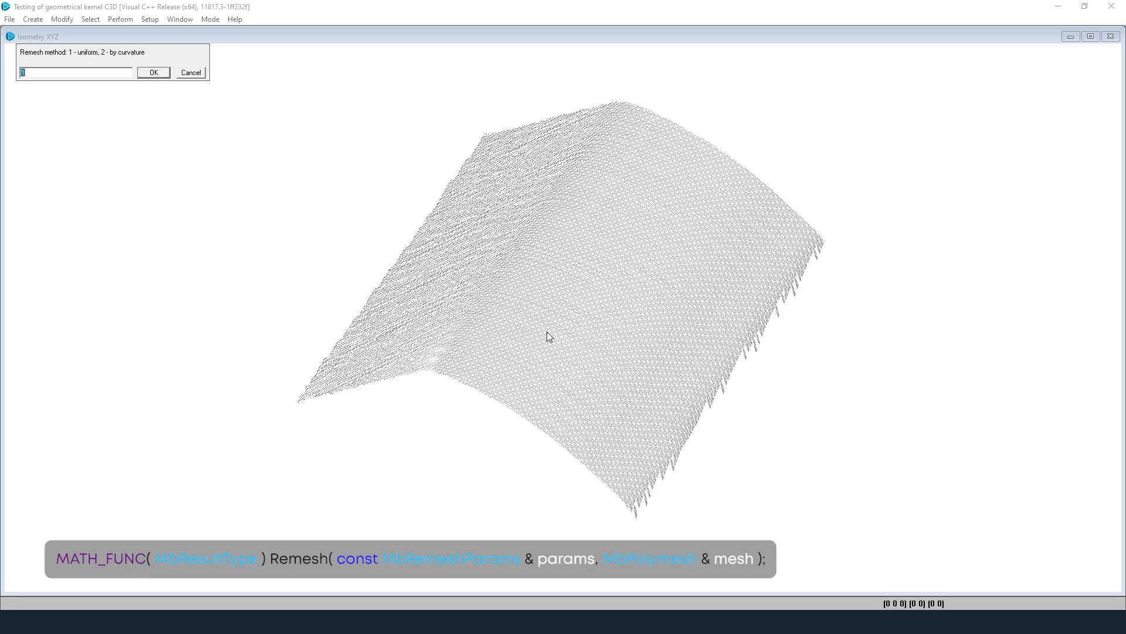
Step: Remesh it uniformly with a 1.5 target edge length and default angle, dismissing the results
{"action": "left_click", "coordinate": [151, 73]}
{"action": "type", "text": "1.5"}
{"action": "left_click", "coordinate": [152, 74]}
{"action": "left_click", "coordinate": [153, 73]}
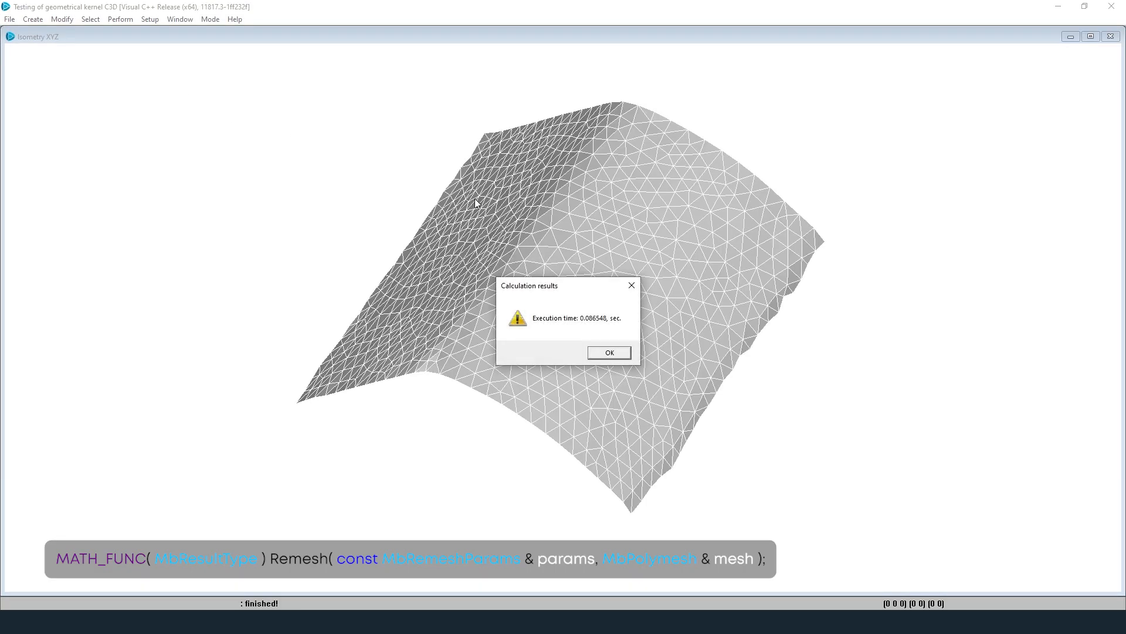
{"action": "left_click", "coordinate": [609, 353]}
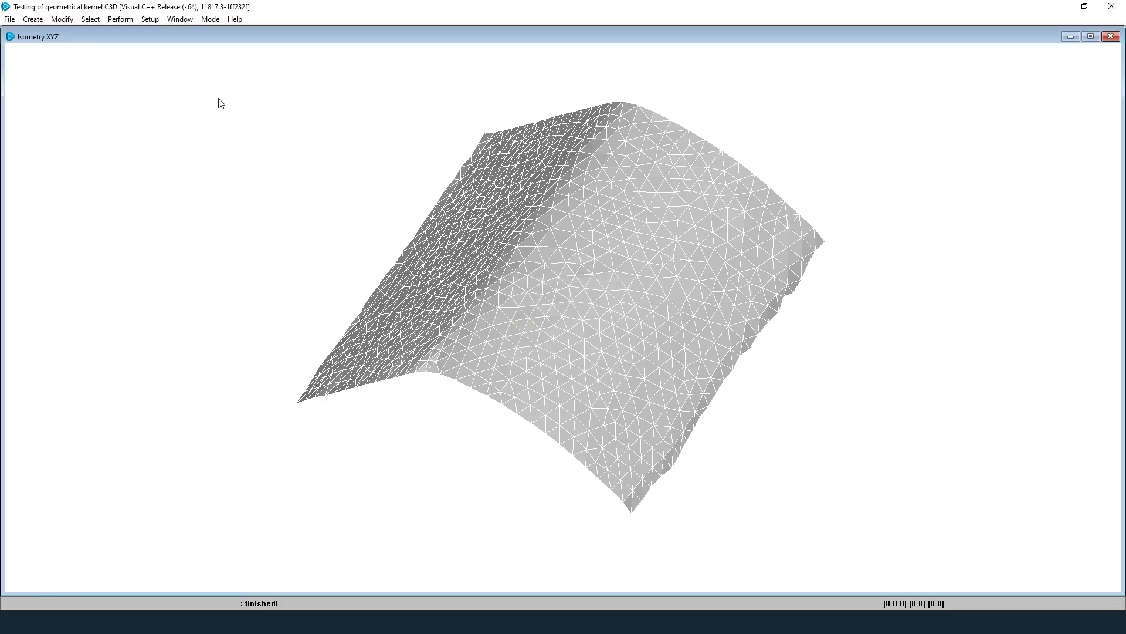
{"action": "left_click", "coordinate": [180, 20]}
Step: Tile the remeshed and original scan views side by side and zoom the left view
{"action": "mouse_move", "coordinate": [207, 32]}
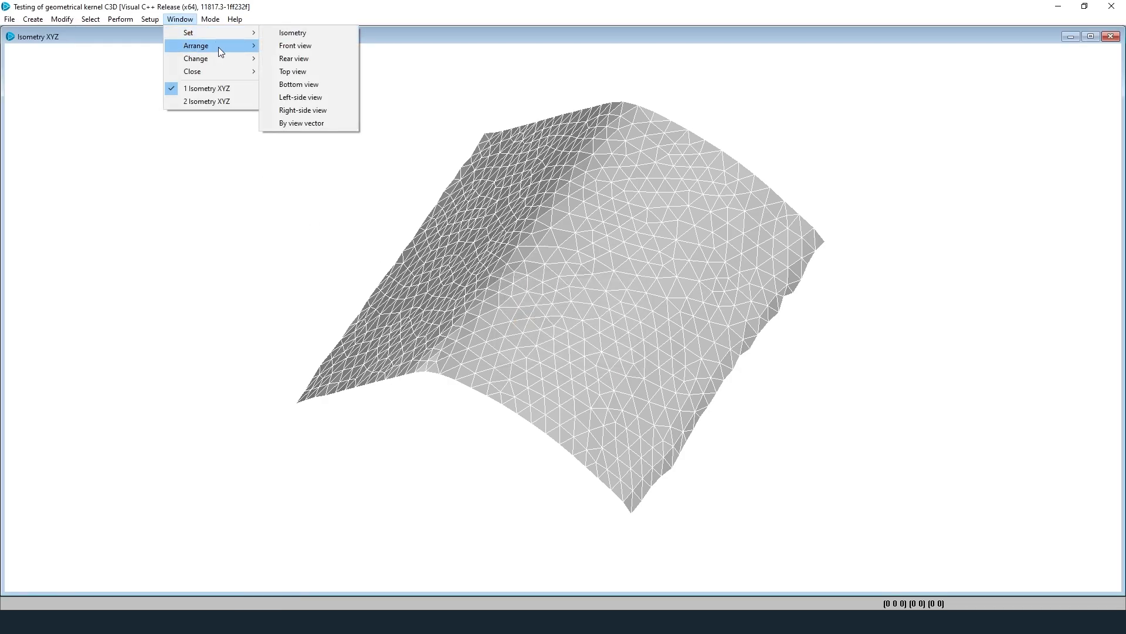
{"action": "left_click", "coordinate": [279, 47]}
{"action": "scroll", "coordinate": [155, 185], "scroll_direction": "down", "scroll_amount": 5}
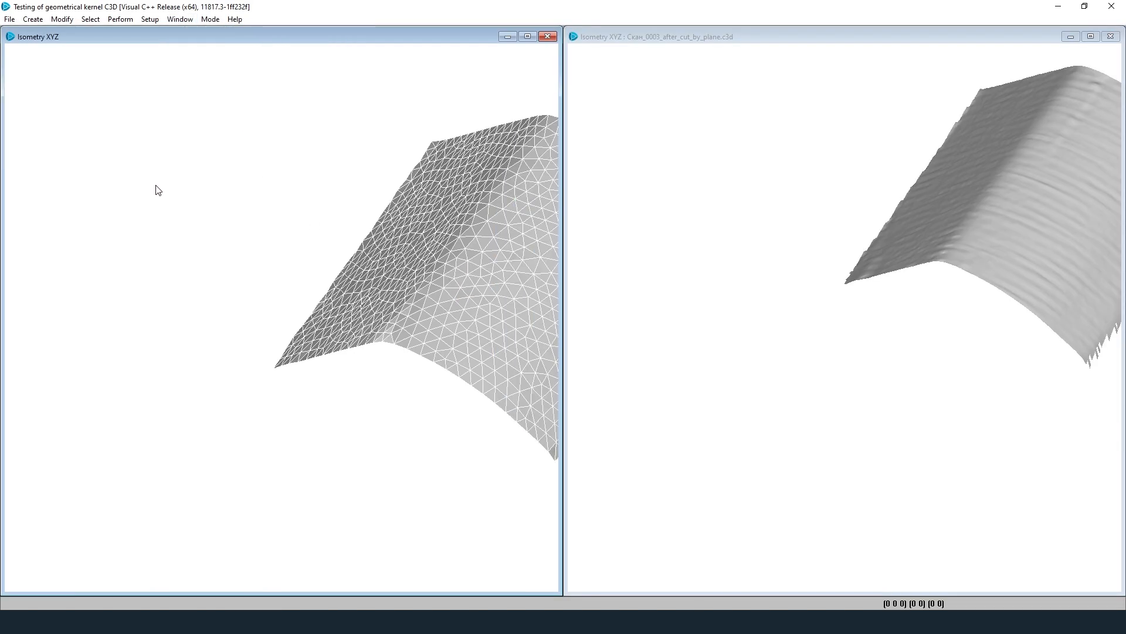
{"action": "scroll", "coordinate": [354, 183], "scroll_direction": "up", "scroll_amount": 4}
{"action": "scroll", "coordinate": [326, 192], "scroll_direction": "up", "scroll_amount": 1}
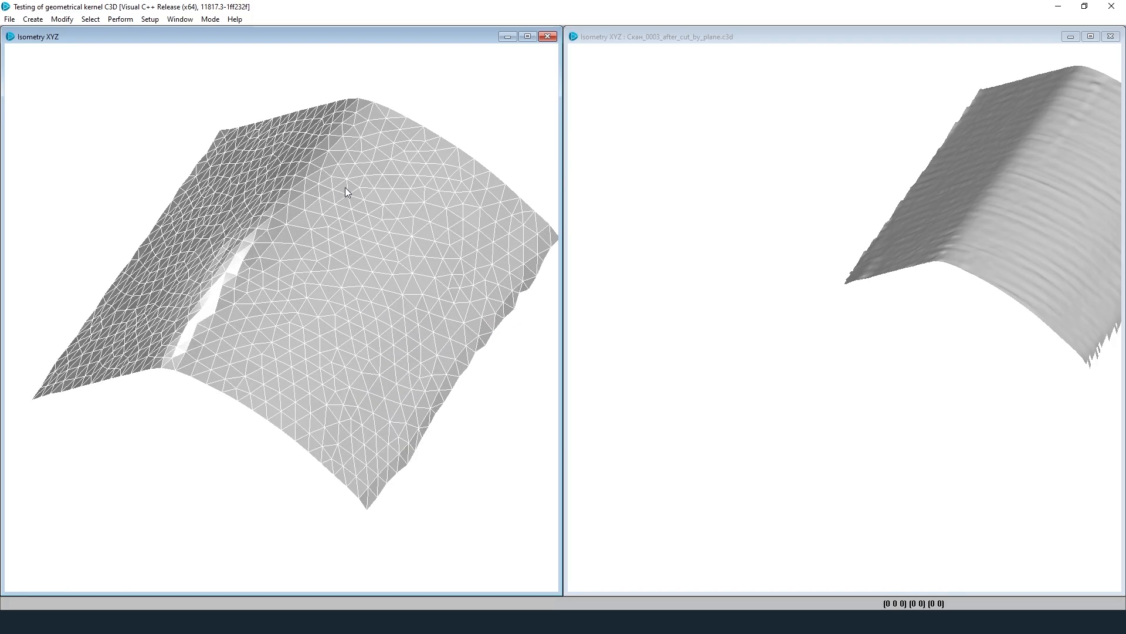
{"action": "scroll", "coordinate": [344, 188], "scroll_direction": "up", "scroll_amount": 6}
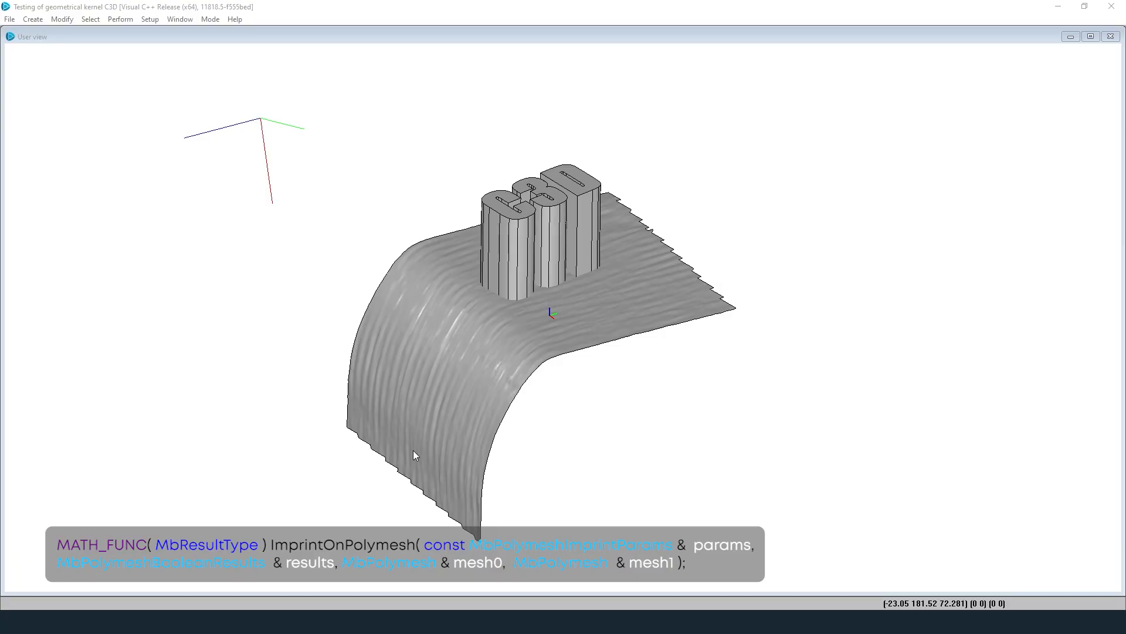
Step: Imprint the C3D letters' outline onto the curved scan surface
{"action": "left_click", "coordinate": [62, 19]}
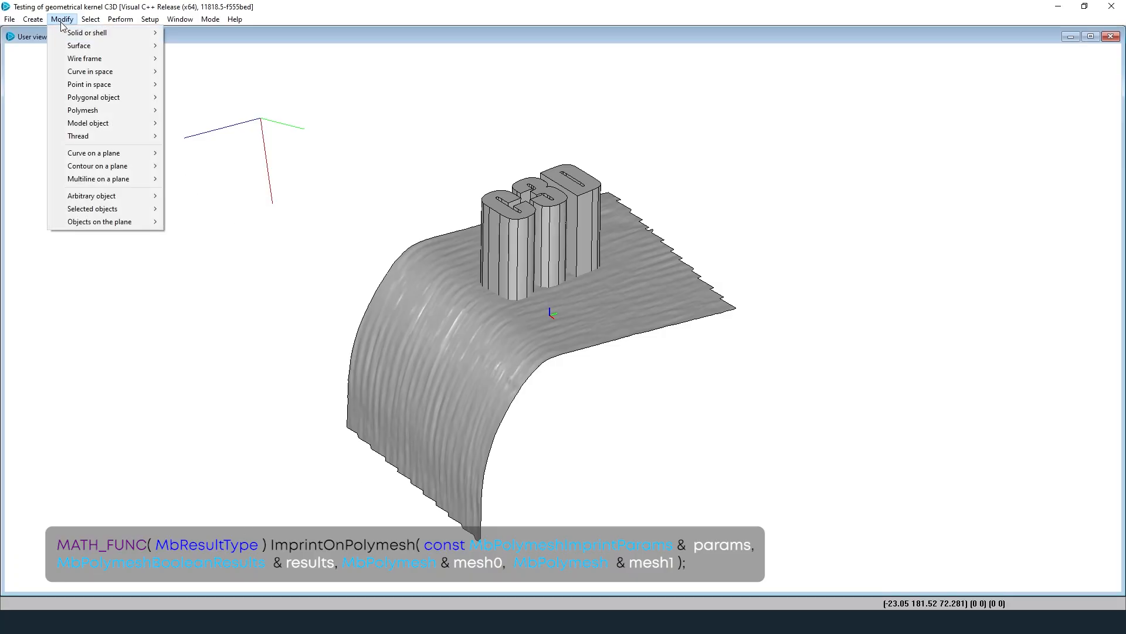
{"action": "mouse_move", "coordinate": [88, 110]}
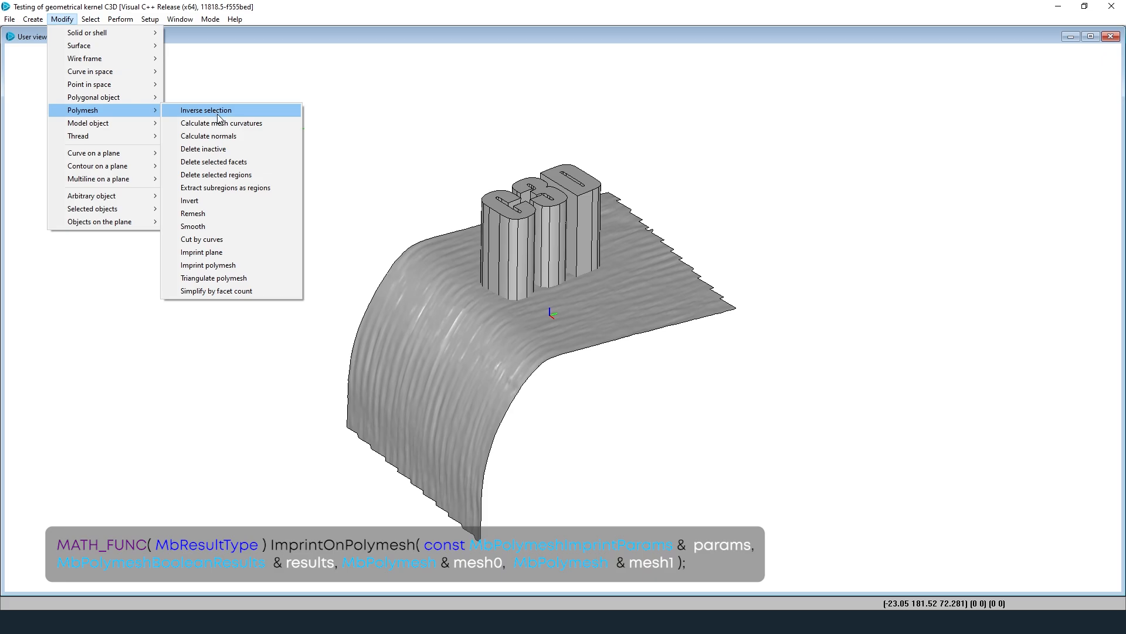
{"action": "left_click", "coordinate": [263, 265]}
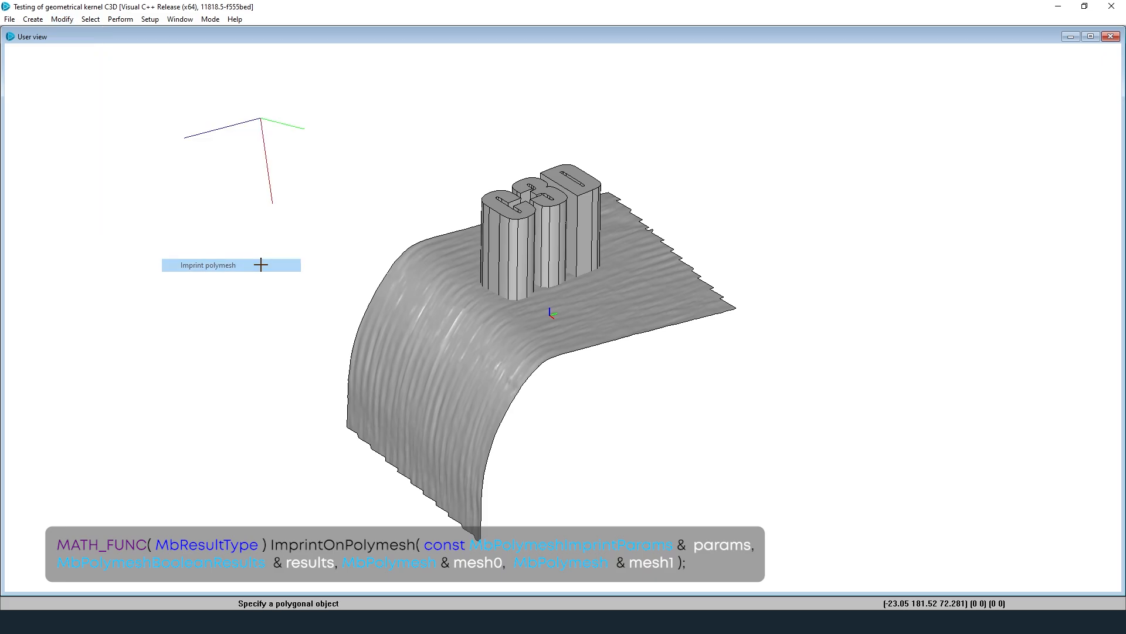
{"action": "left_click", "coordinate": [448, 328]}
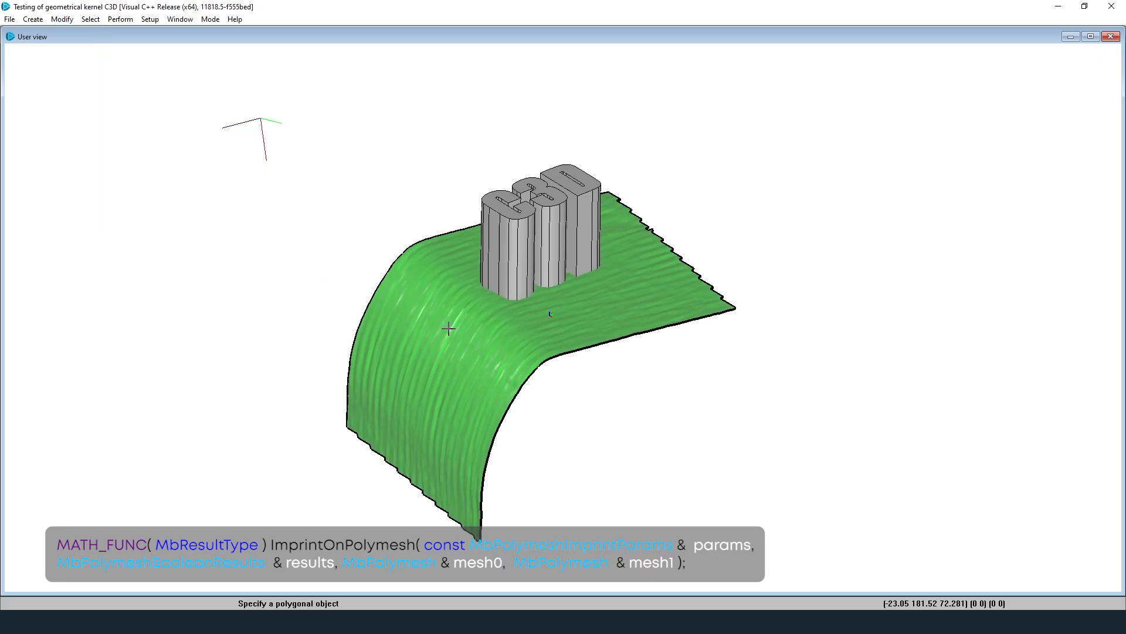
{"action": "left_click", "coordinate": [519, 263]}
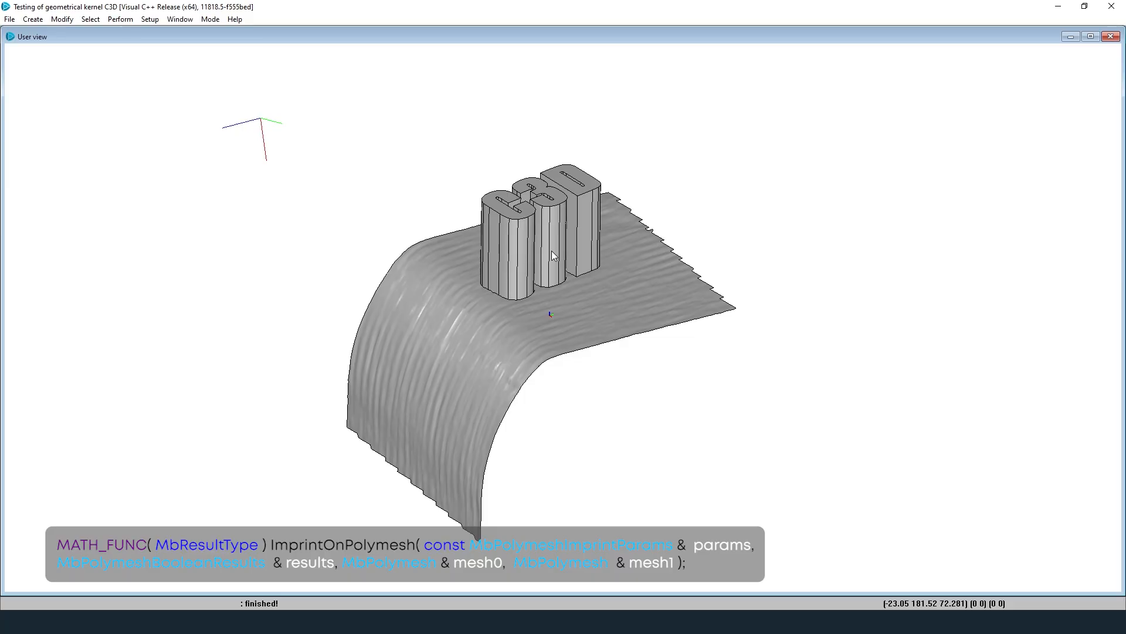
Step: Delete the C3D letters and orbit toward a top-down view of the imprint
{"action": "left_click", "coordinate": [512, 254]}
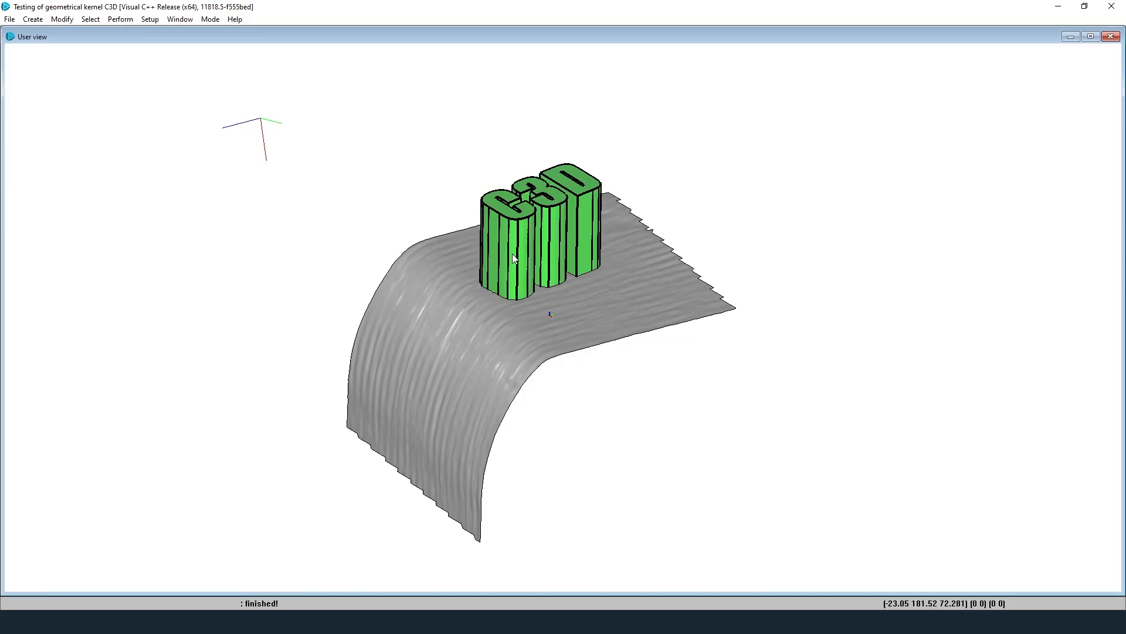
{"action": "key", "text": "Delete"}
{"action": "middle_click_drag", "start_coordinate": [541, 277], "coordinate": [547, 322]}
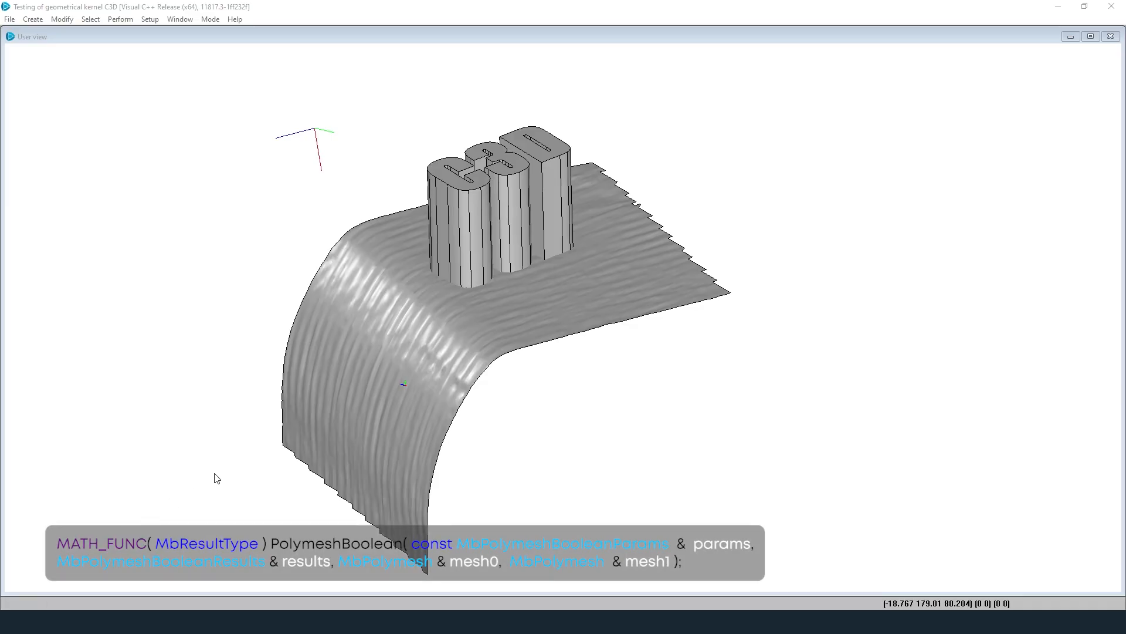
Step: Subtract the C3D letters from the scan surface and orbit to view the recessed pockets from above
{"action": "left_click", "coordinate": [34, 20]}
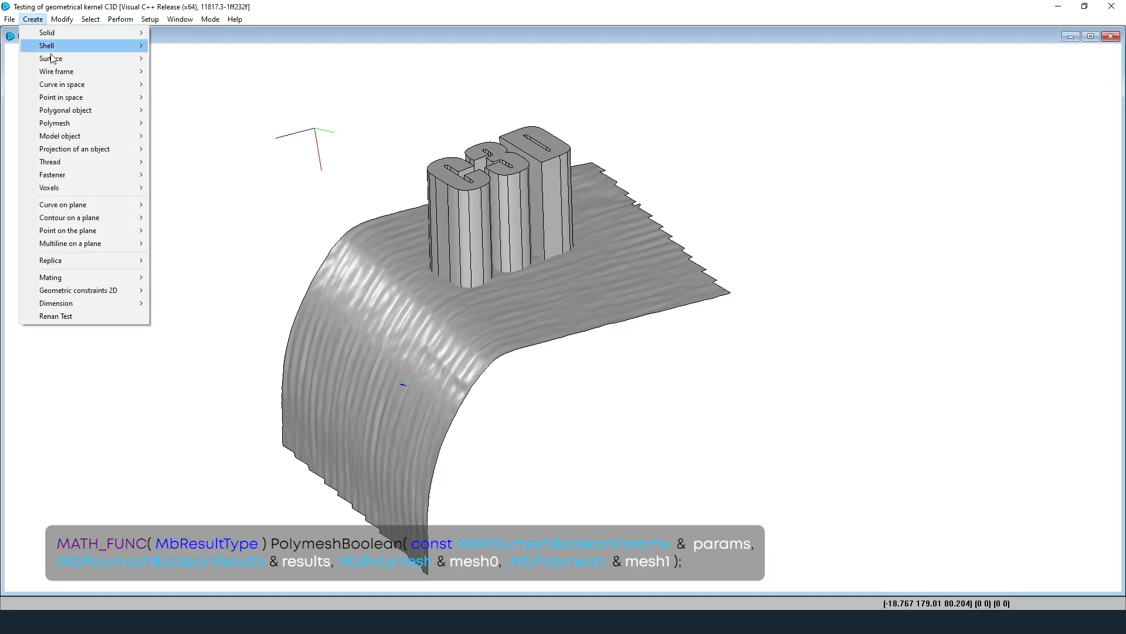
{"action": "mouse_move", "coordinate": [102, 125]}
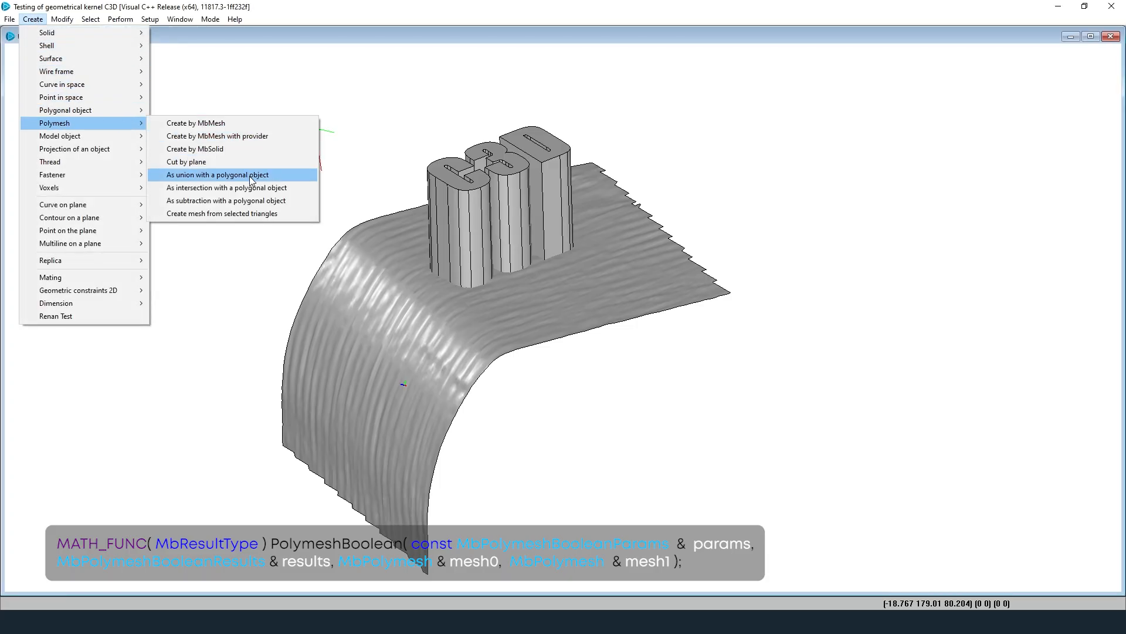
{"action": "left_click", "coordinate": [276, 200]}
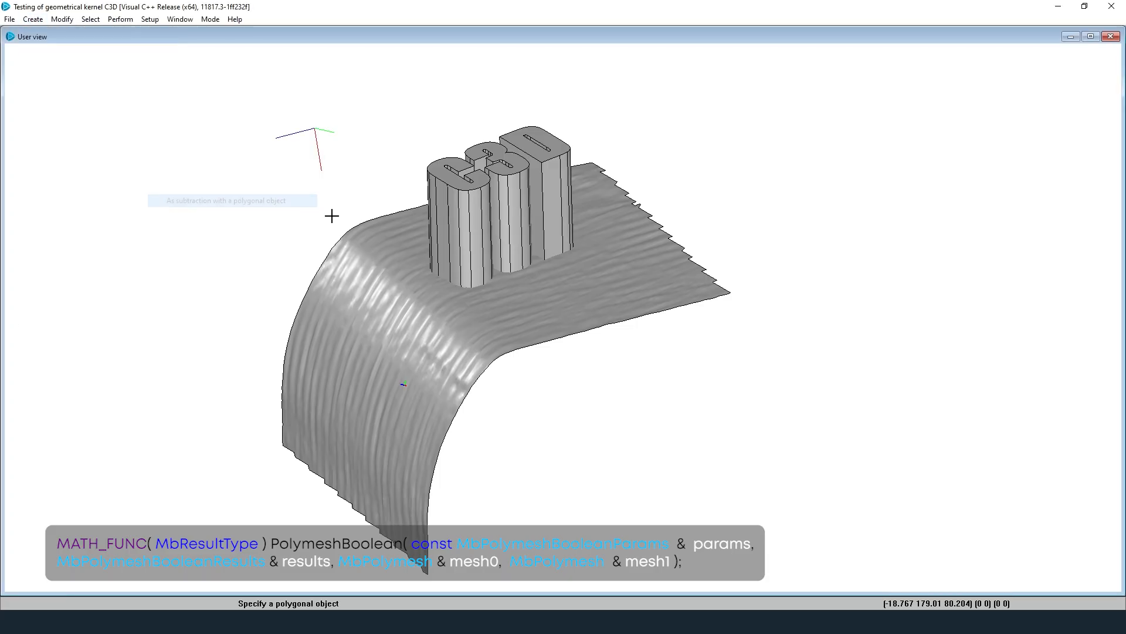
{"action": "left_click", "coordinate": [557, 297]}
{"action": "left_click", "coordinate": [508, 214]}
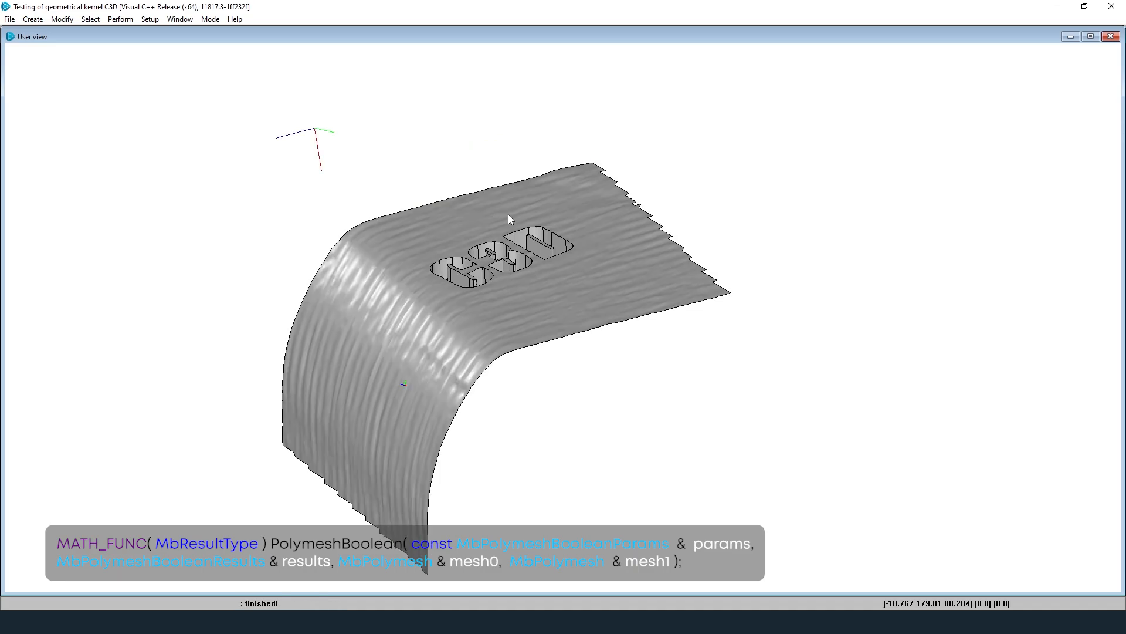
{"action": "middle_click_drag", "start_coordinate": [509, 222], "coordinate": [508, 211]}
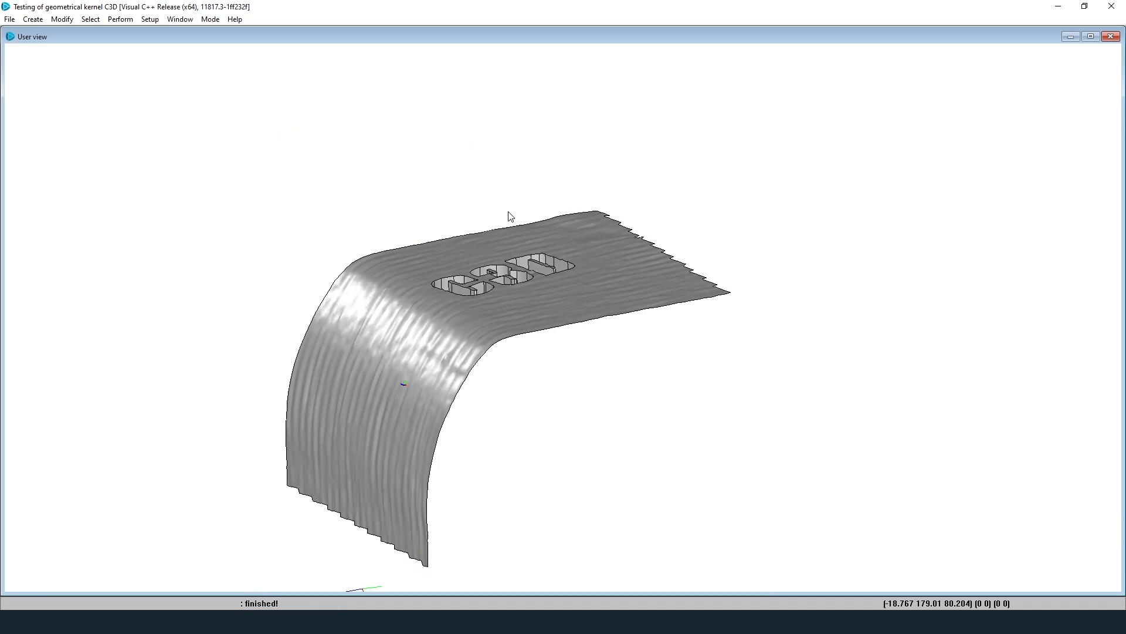
{"action": "middle_click_drag", "start_coordinate": [510, 216], "coordinate": [506, 249]}
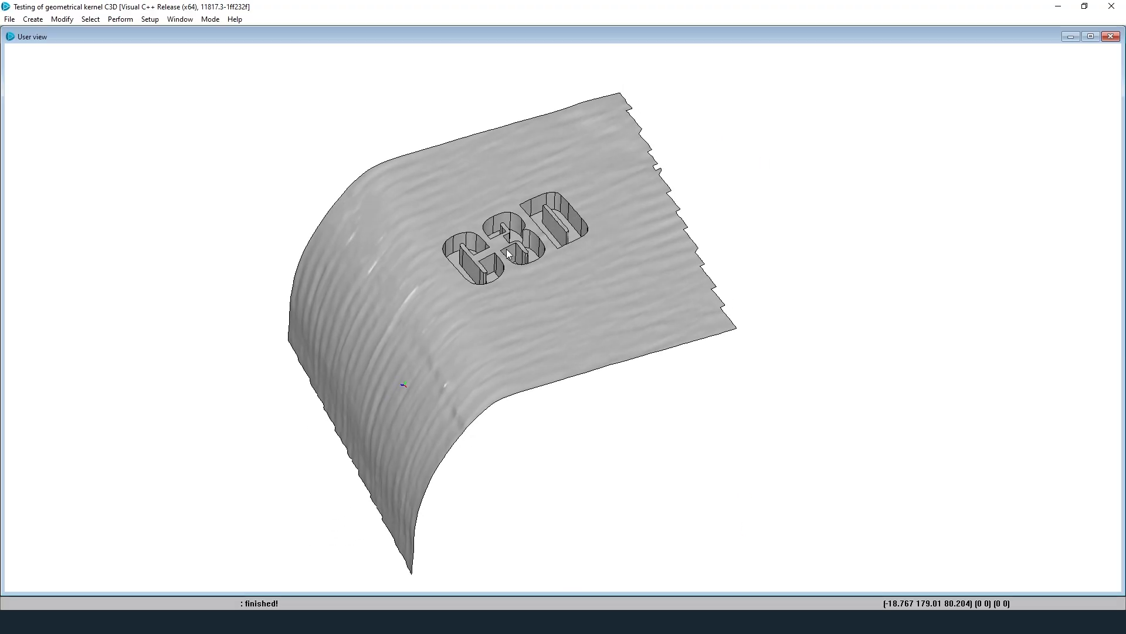
Step: Minimize the subtraction view, restore the scan-with-letters window, and invert the model's mesh
{"action": "left_click", "coordinate": [1064, 38]}
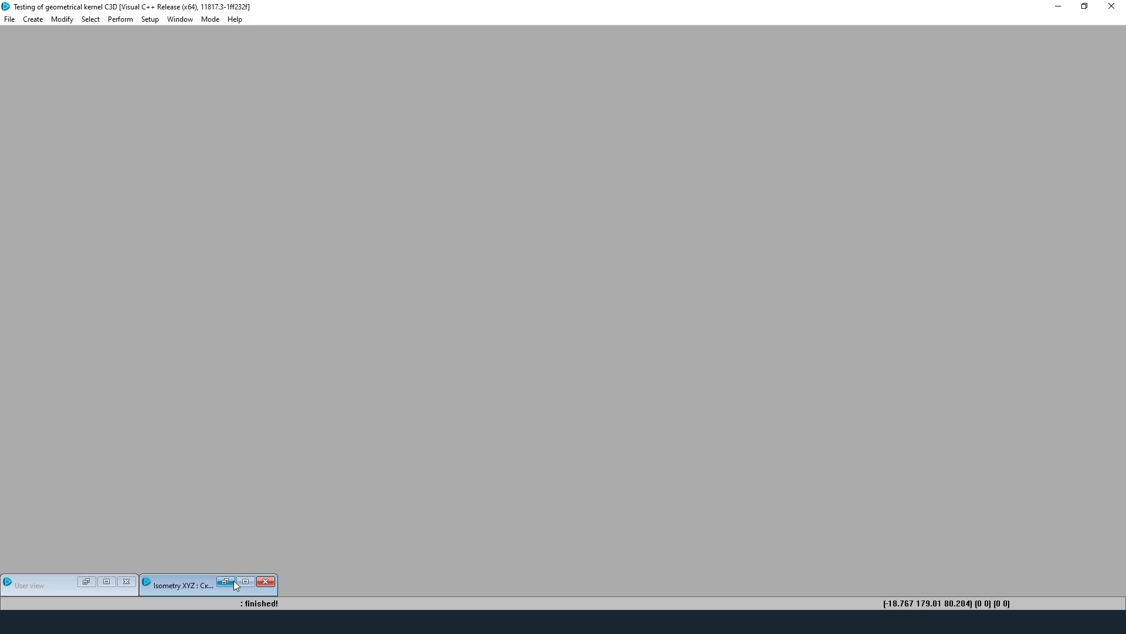
{"action": "left_click", "coordinate": [232, 579]}
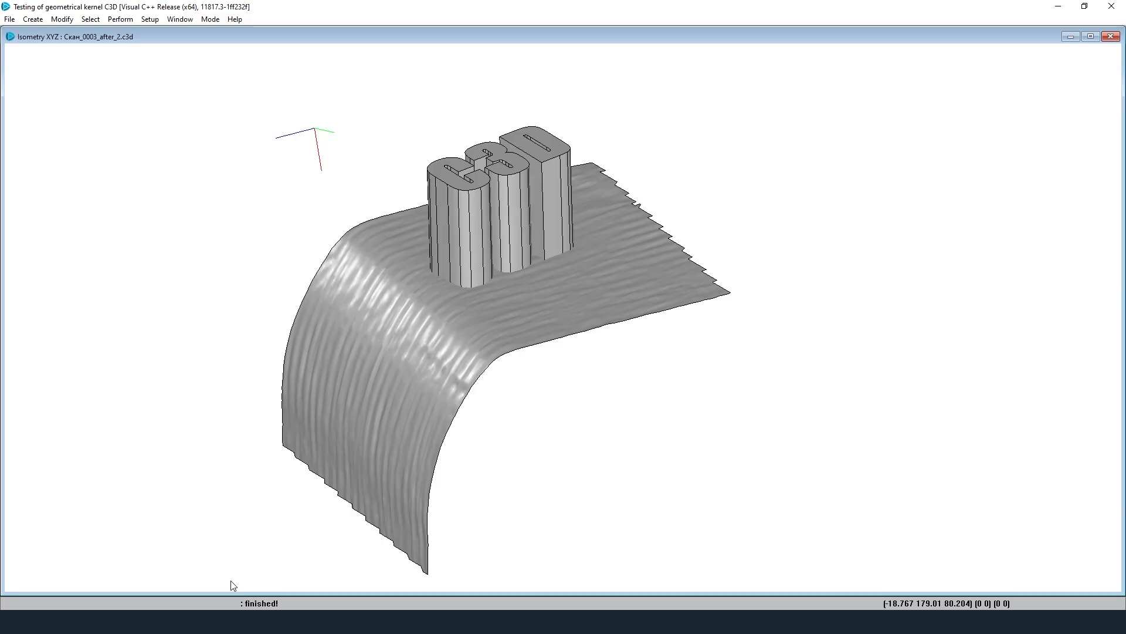
{"action": "left_click", "coordinate": [61, 19]}
{"action": "mouse_move", "coordinate": [100, 109]}
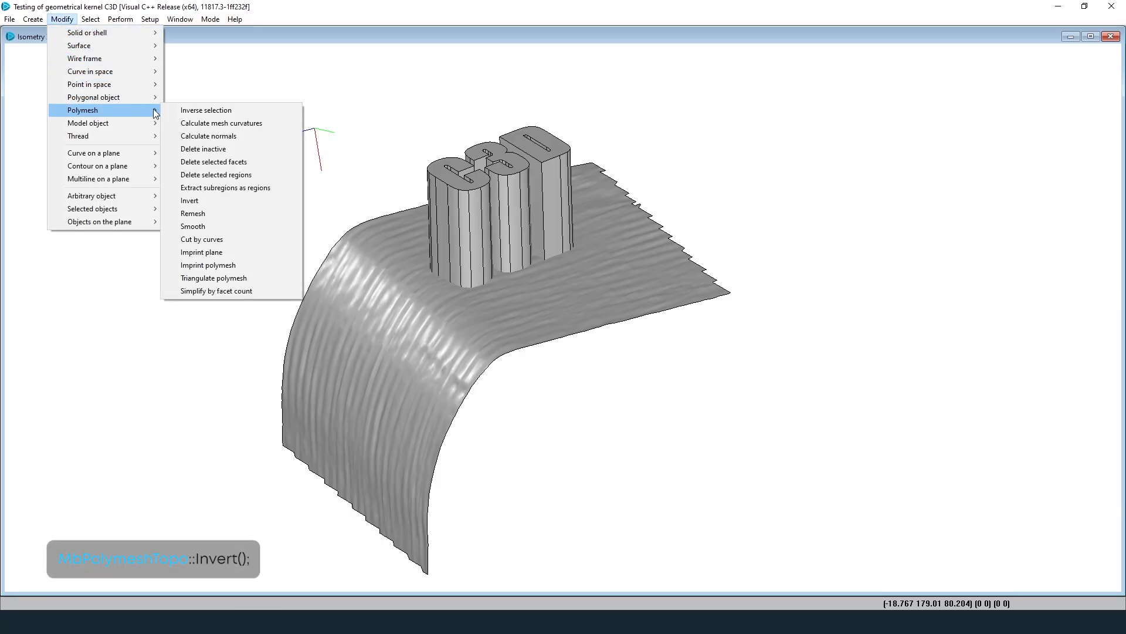
{"action": "left_click", "coordinate": [231, 200]}
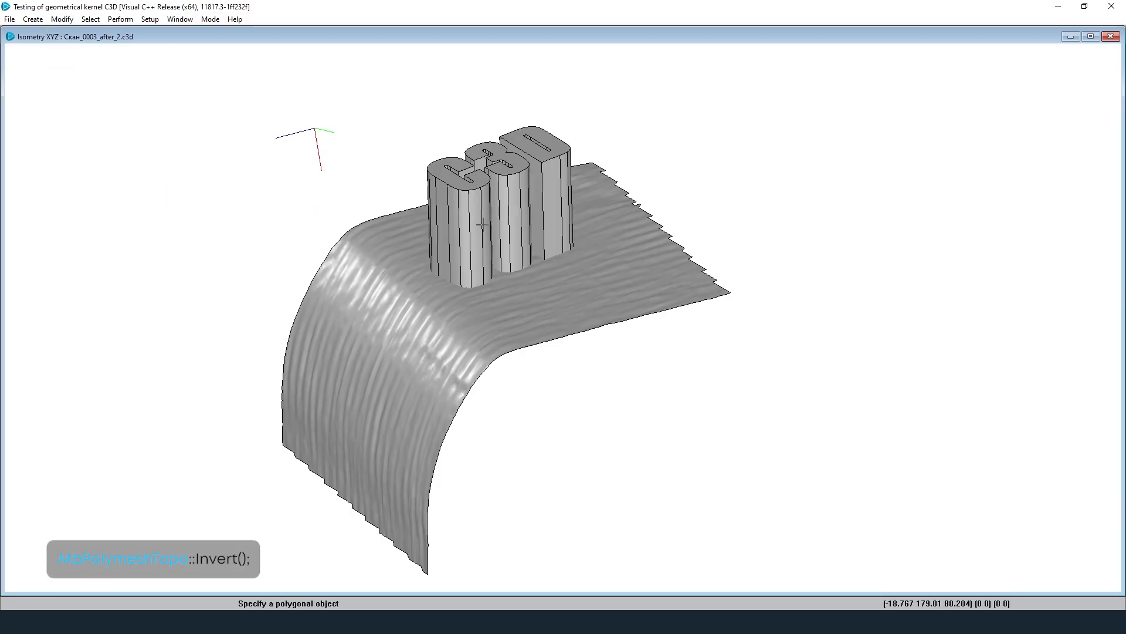
{"action": "left_click", "coordinate": [479, 218]}
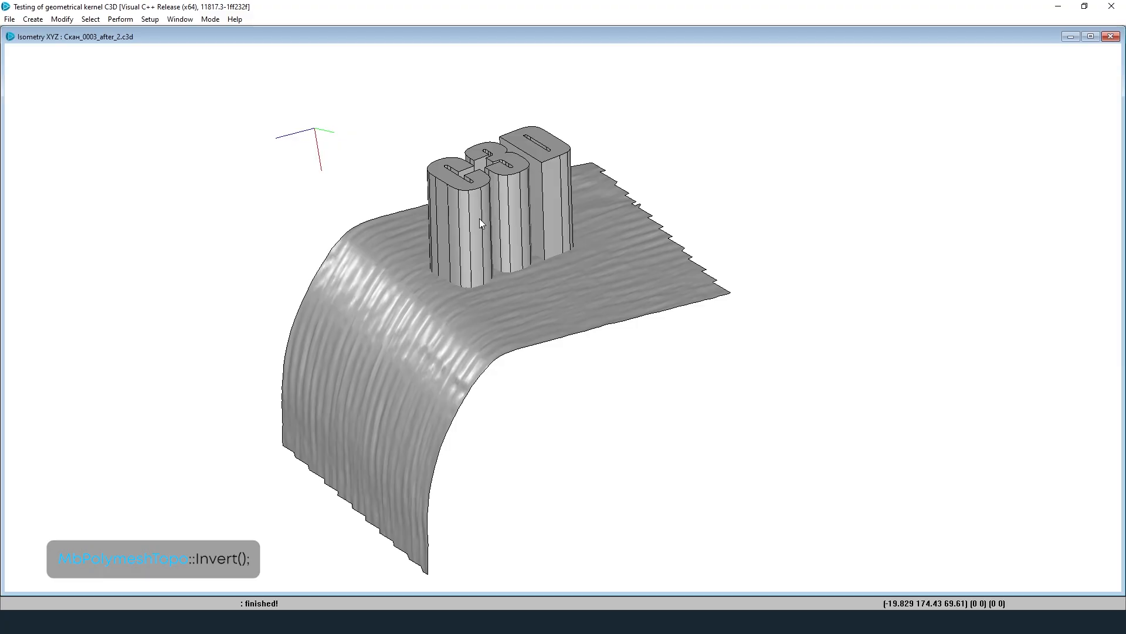
{"action": "left_click", "coordinate": [63, 19]}
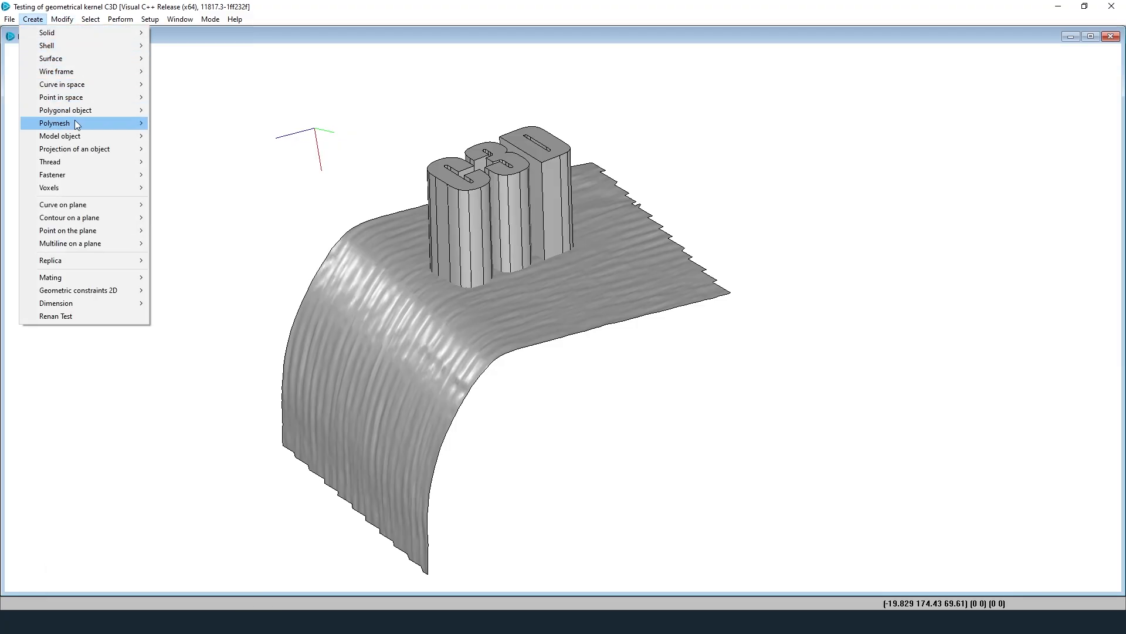
Step: Start a mesh boolean and pick the scan surface as its first object
{"action": "mouse_move", "coordinate": [75, 124]}
{"action": "left_click", "coordinate": [229, 201]}
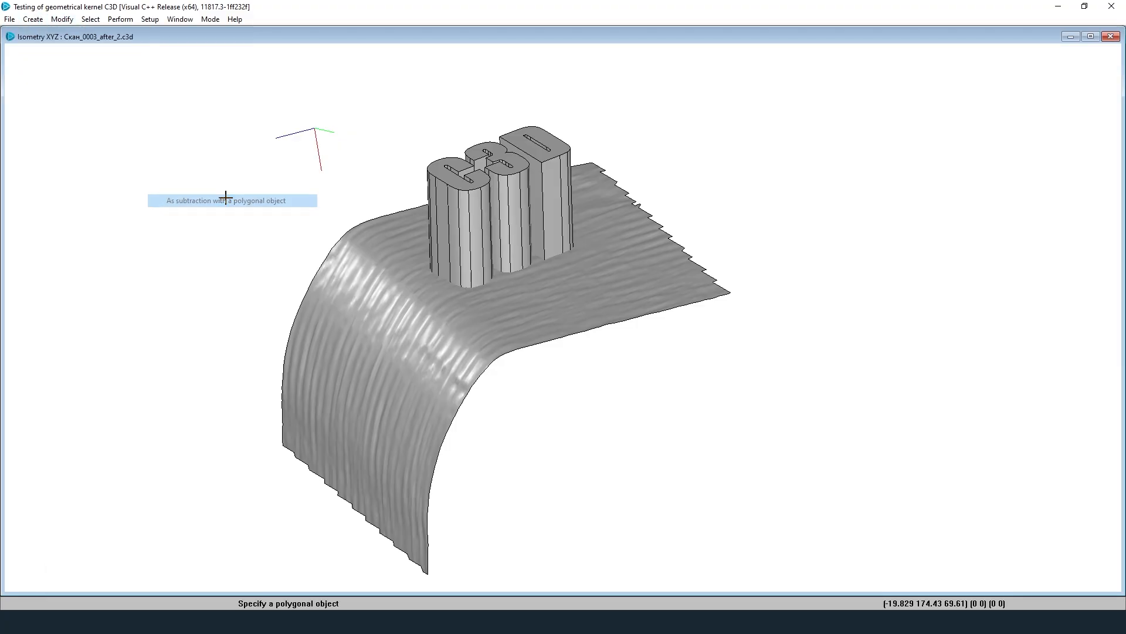
{"action": "left_click", "coordinate": [481, 306]}
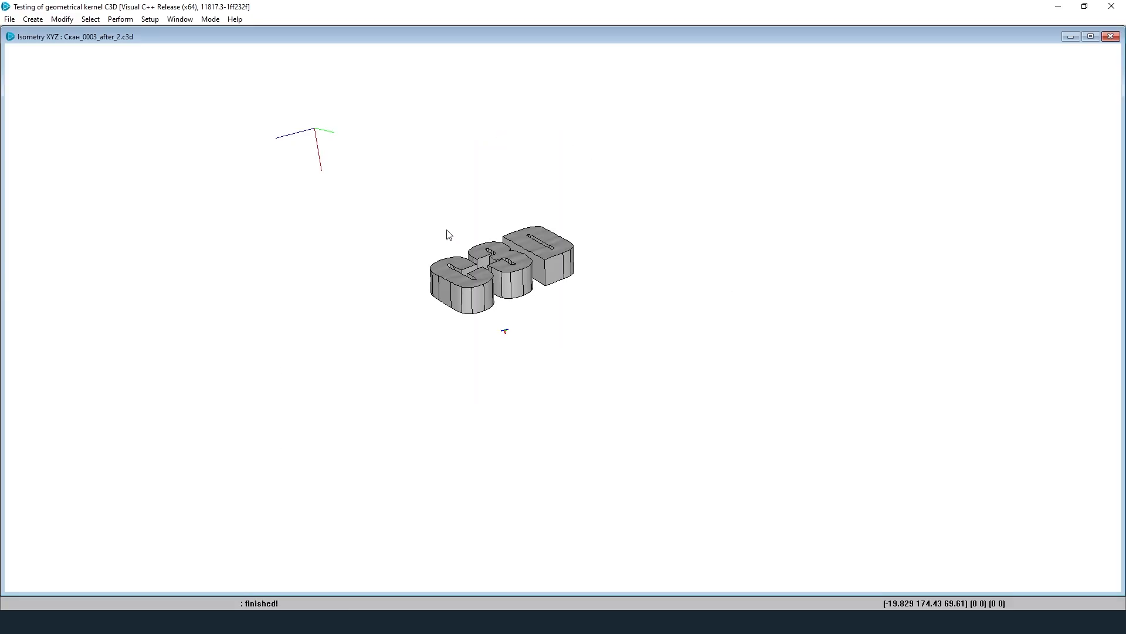